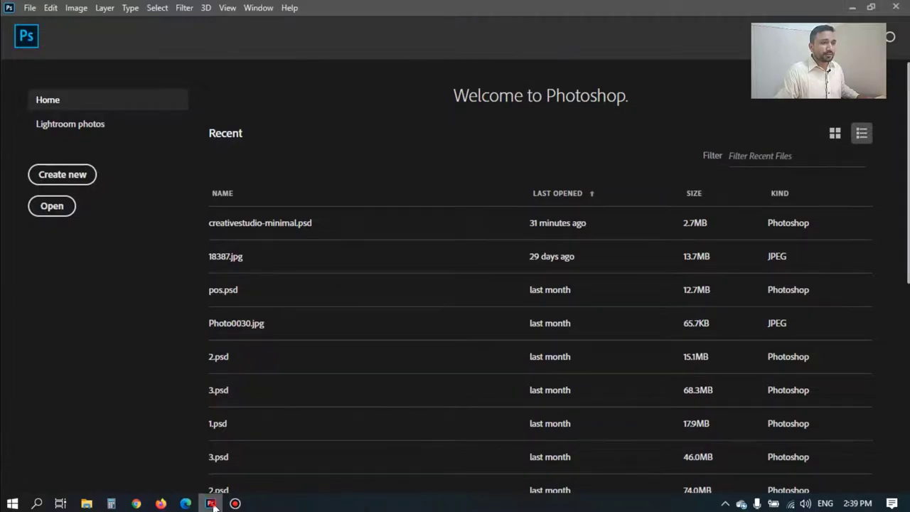
Step: Minimise Photoshop and open Ecommerce-microsols.psd from the desktop psds folder in Photoshop
{"action": "left_click", "coordinate": [213, 505]}
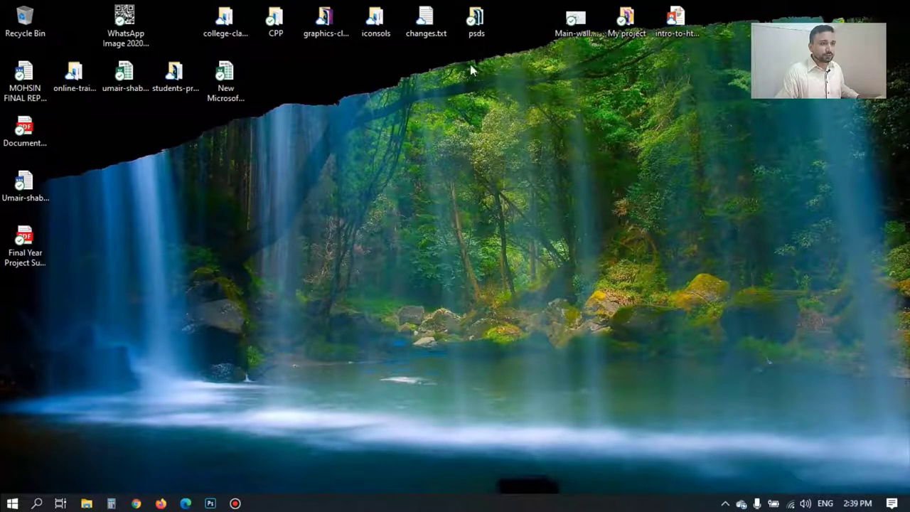
{"action": "double_click", "coordinate": [476, 25]}
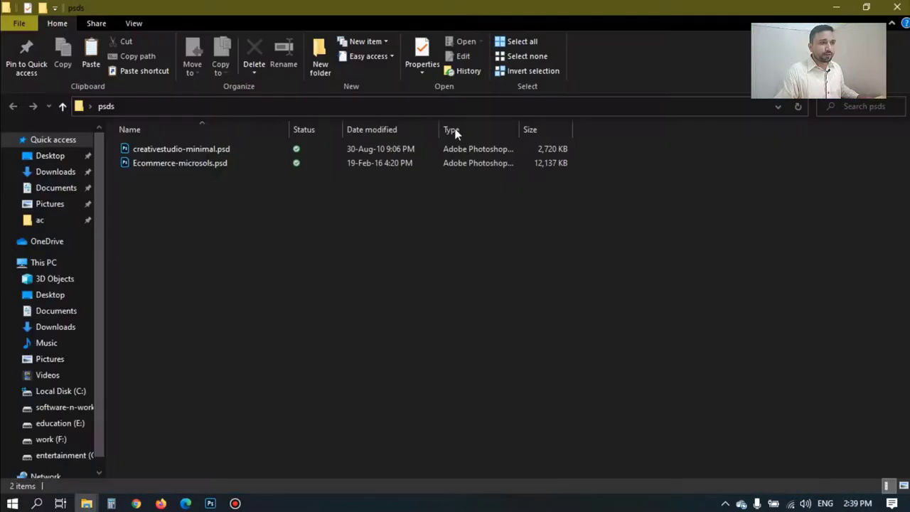
{"action": "left_click_drag", "start_coordinate": [217, 215], "coordinate": [152, 147]}
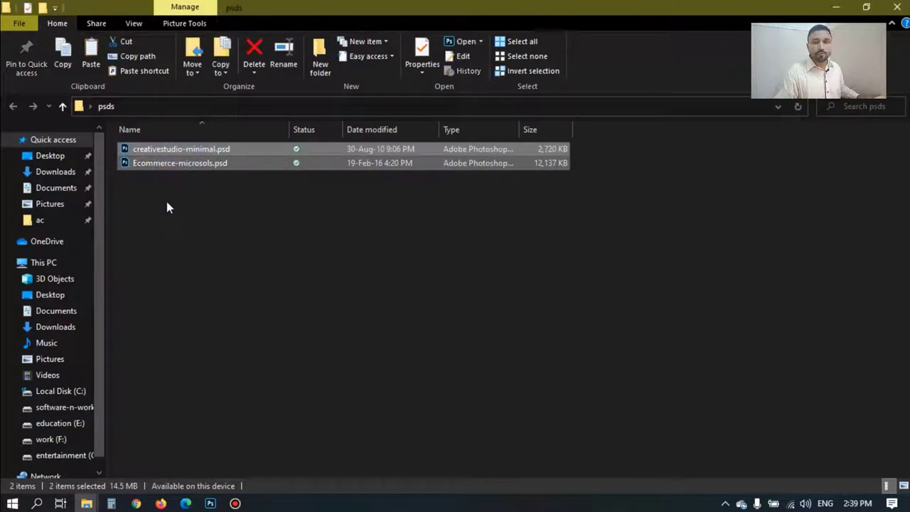
{"action": "left_click", "coordinate": [211, 190]}
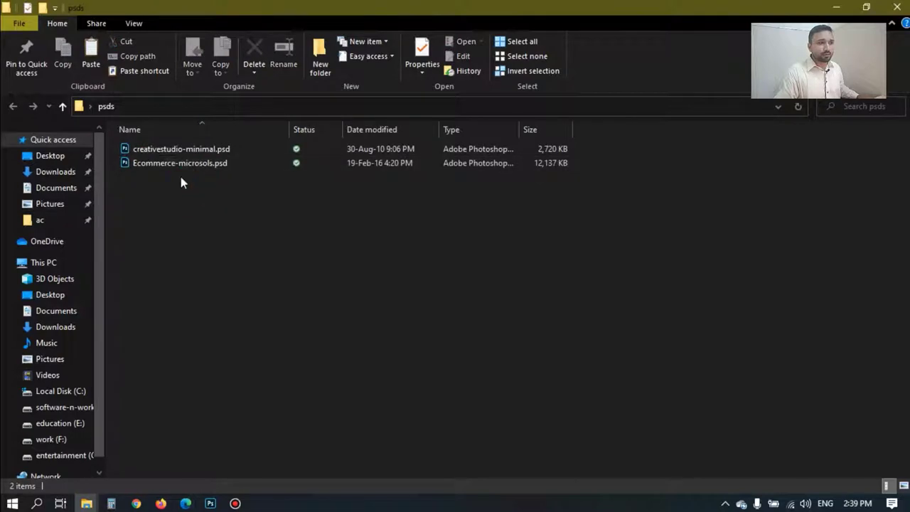
{"action": "left_click_drag", "start_coordinate": [180, 176], "coordinate": [171, 152]}
{"action": "left_click", "coordinate": [200, 189]}
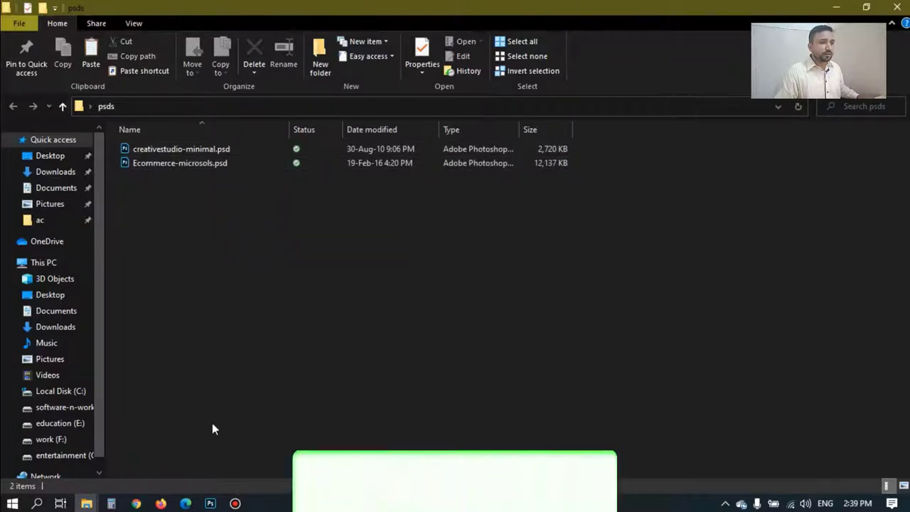
{"action": "left_click", "coordinate": [180, 164]}
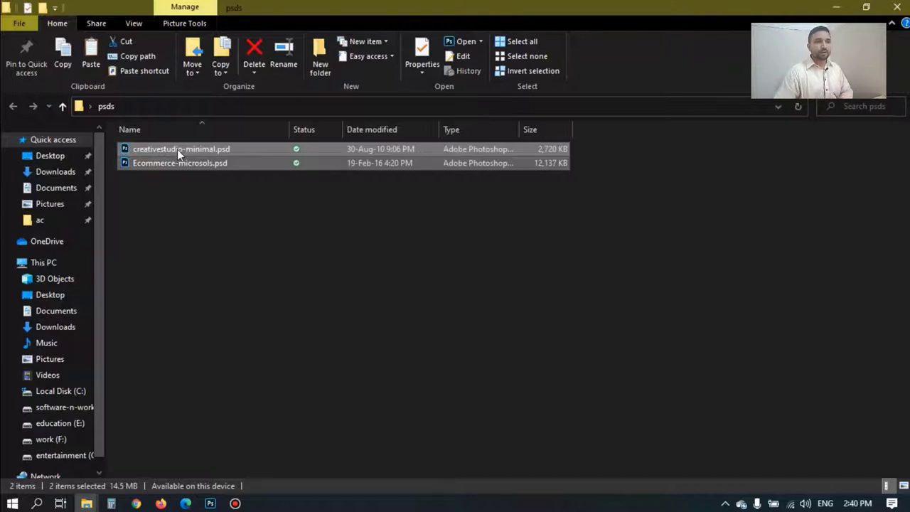
{"action": "left_click", "coordinate": [168, 171]}
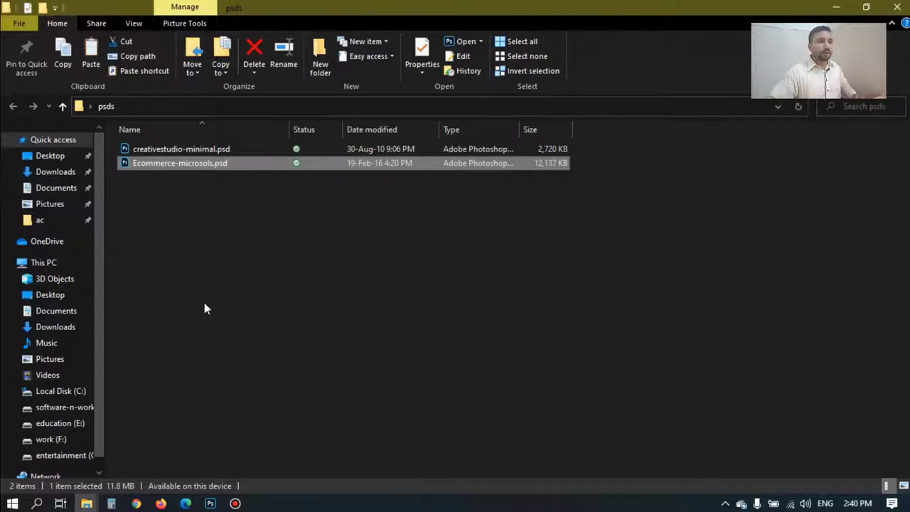
{"action": "left_click", "coordinate": [156, 151]}
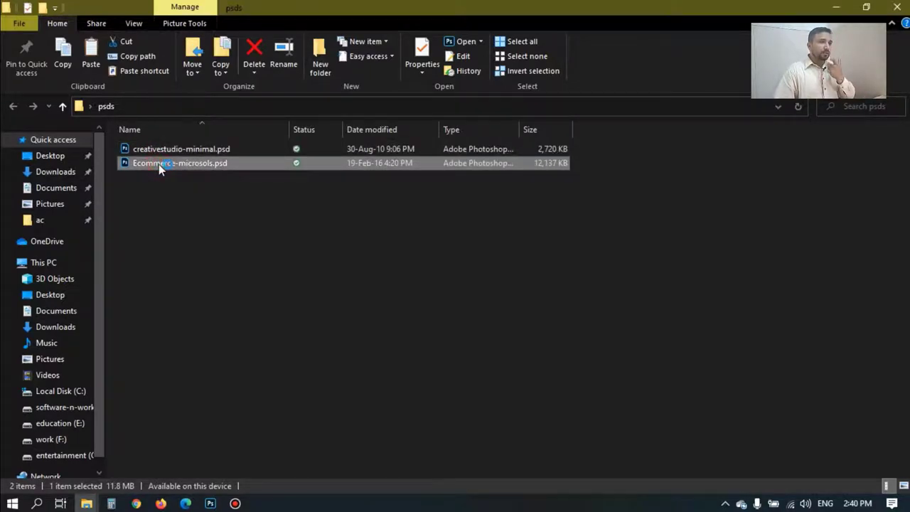
{"action": "double_click", "coordinate": [159, 164]}
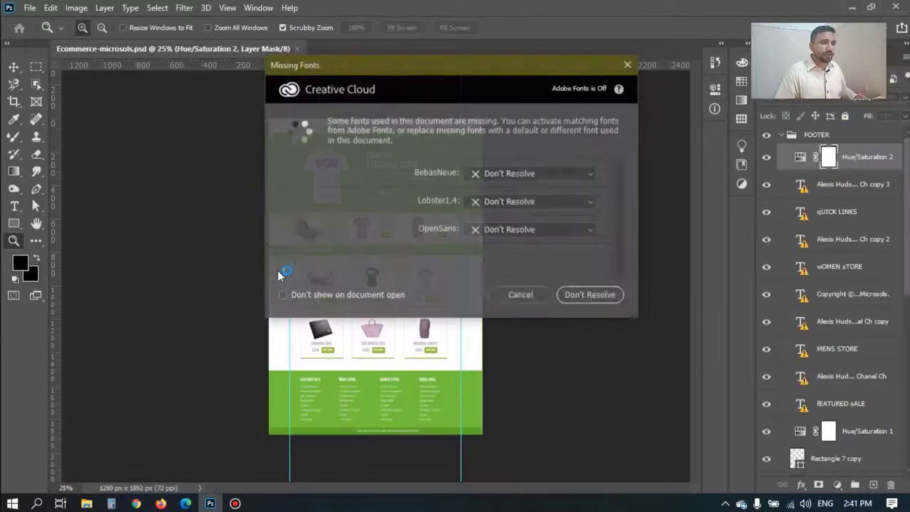
Step: Dismiss the Missing Fonts warning, open creativestudio-minimal.psd too, and dismiss its warning
{"action": "left_click", "coordinate": [523, 302]}
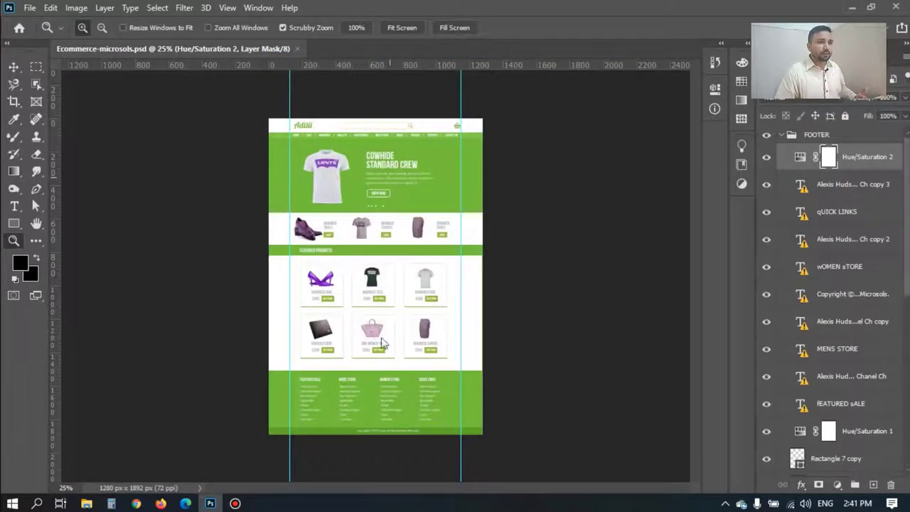
{"action": "left_click", "coordinate": [209, 503]}
{"action": "double_click", "coordinate": [145, 151]}
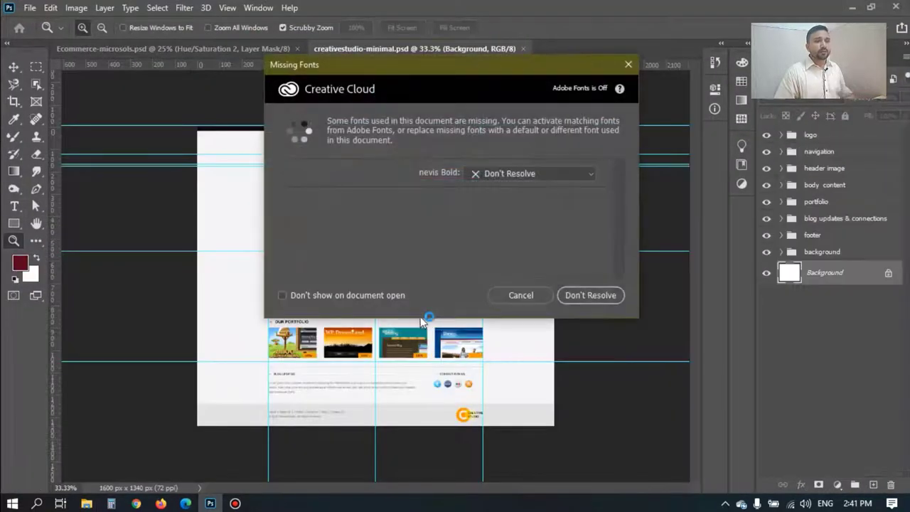
{"action": "left_click", "coordinate": [512, 295]}
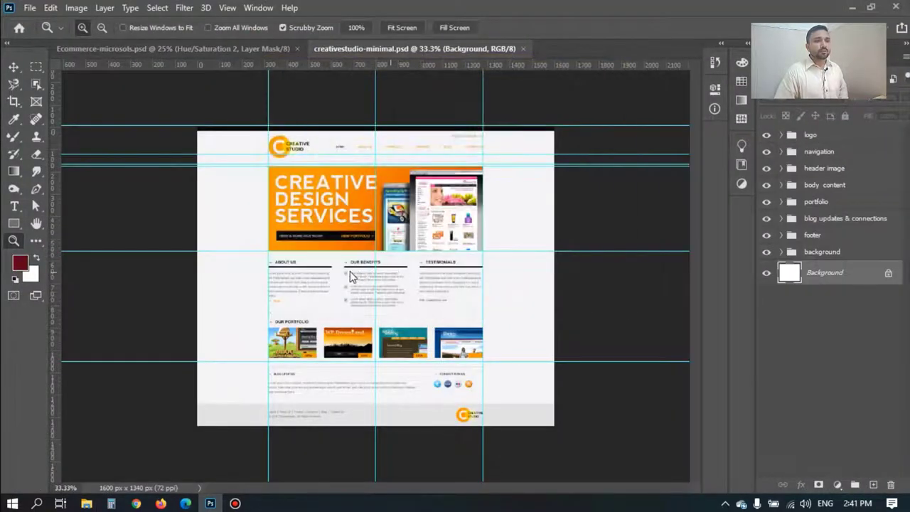
Step: Switch between the two document tabs and zoom creativestudio-minimal.psd to 50%
{"action": "left_click", "coordinate": [225, 49]}
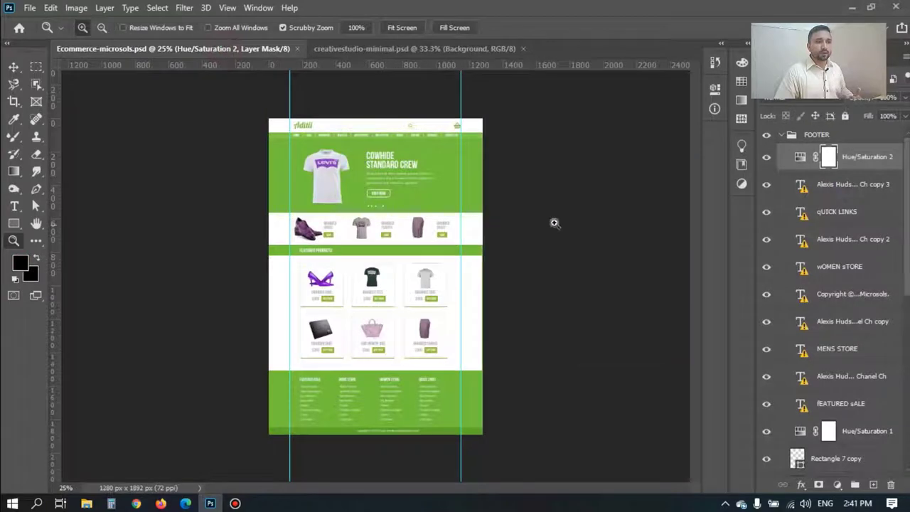
{"action": "left_click", "coordinate": [449, 48]}
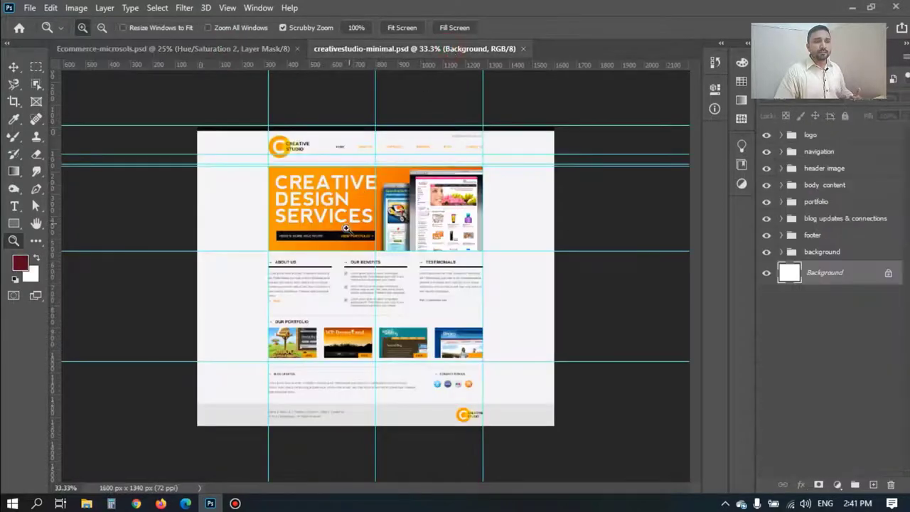
{"action": "left_click", "coordinate": [346, 229]}
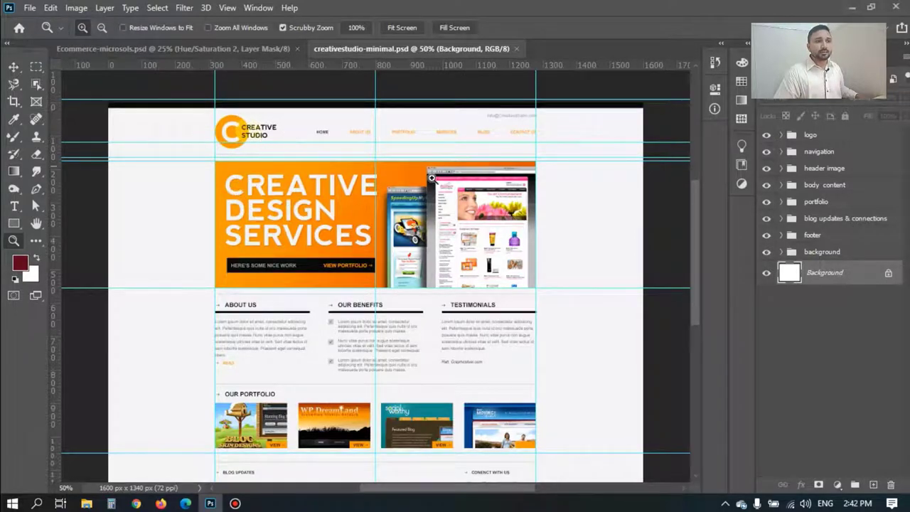
Step: Scroll the Creative Studio page down to the footer and back, then select the Move tool
{"action": "scroll", "coordinate": [242, 316], "scroll_direction": "down", "scroll_amount": 2}
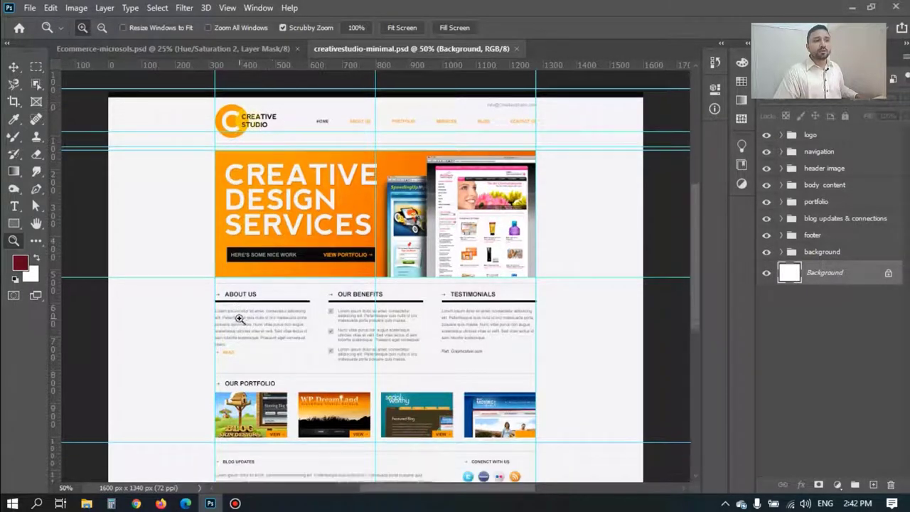
{"action": "scroll", "coordinate": [333, 280], "scroll_direction": "down", "scroll_amount": 2}
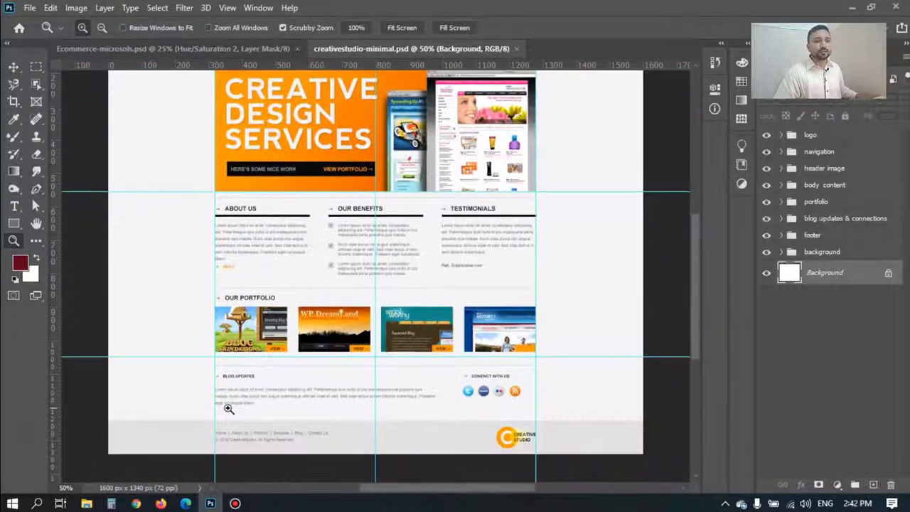
{"action": "scroll", "coordinate": [205, 404], "scroll_direction": "up", "scroll_amount": 2}
{"action": "scroll", "coordinate": [154, 260], "scroll_direction": "up", "scroll_amount": 3}
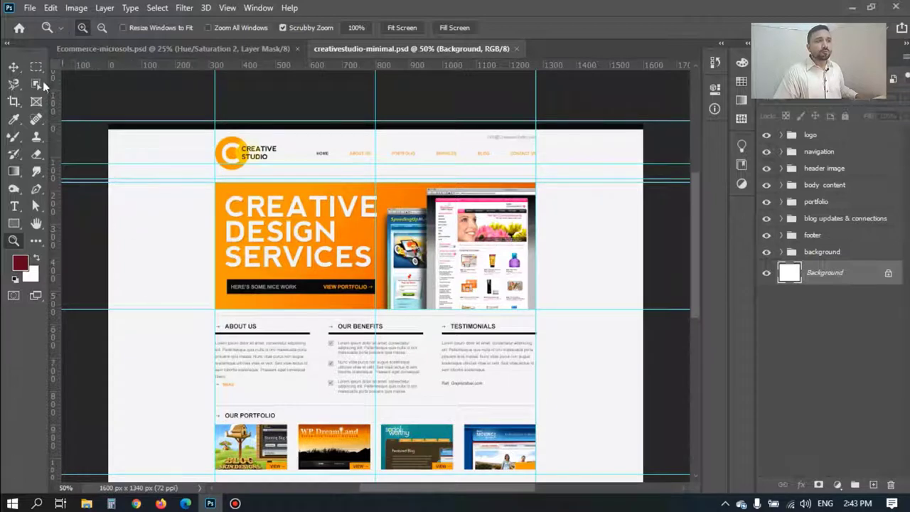
{"action": "left_click", "coordinate": [13, 66]}
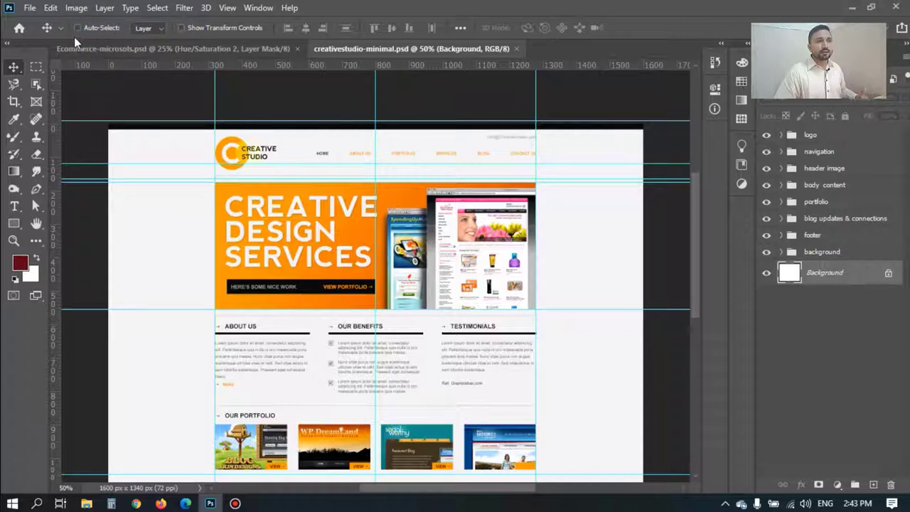
Step: Set the Move tool's Auto-Select target to Group, then back to Layer
{"action": "left_click", "coordinate": [146, 29]}
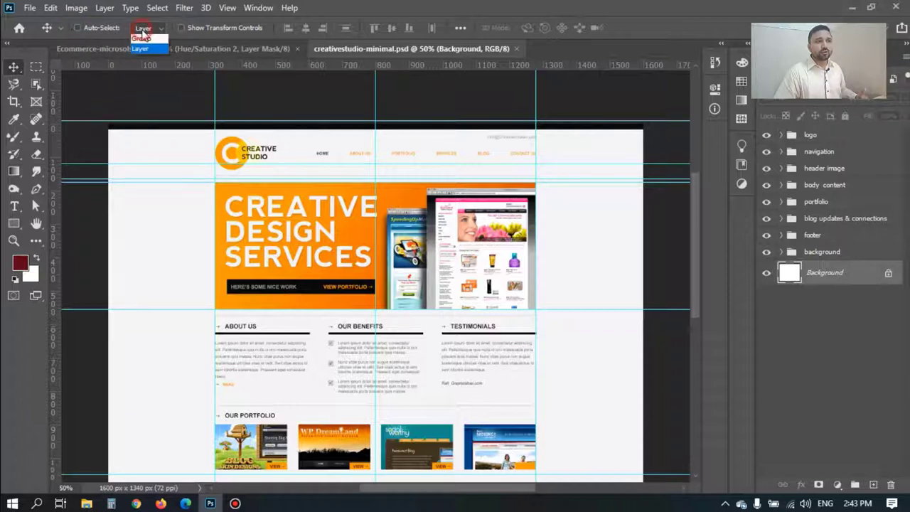
{"action": "left_click", "coordinate": [145, 41]}
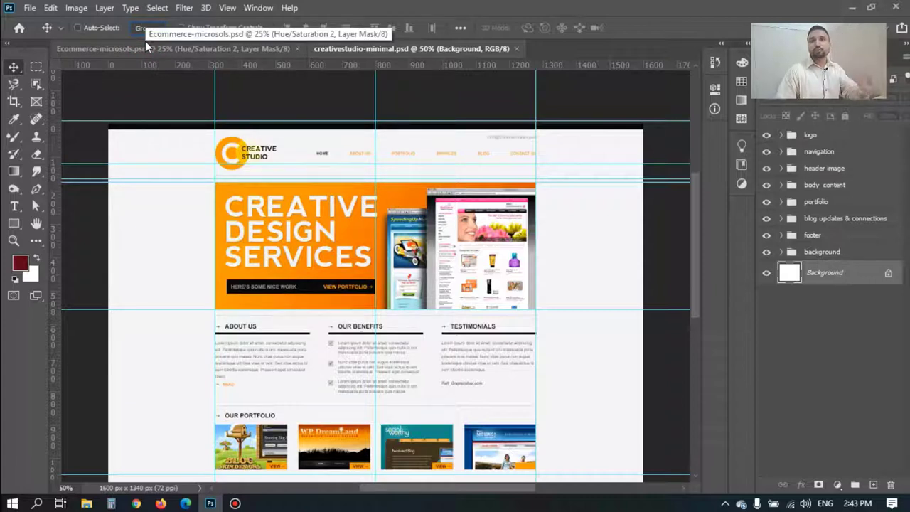
{"action": "left_click", "coordinate": [145, 40]}
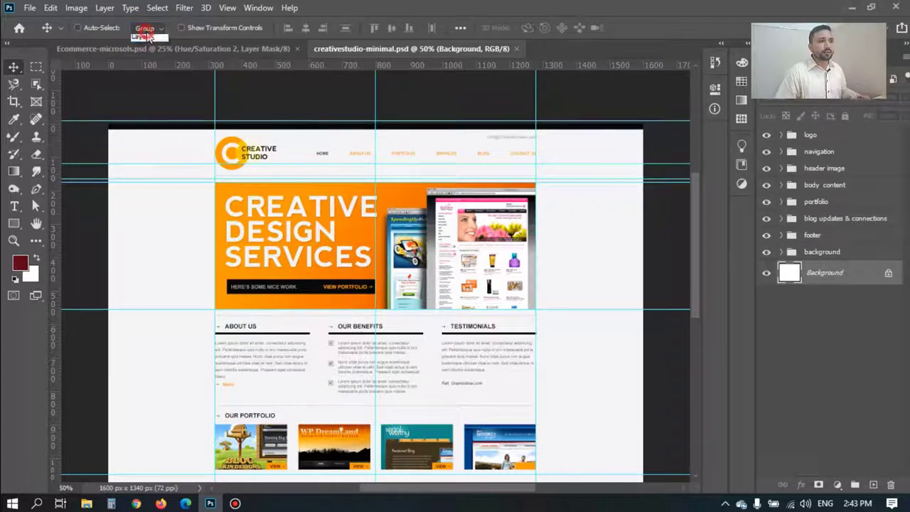
{"action": "left_click", "coordinate": [148, 46]}
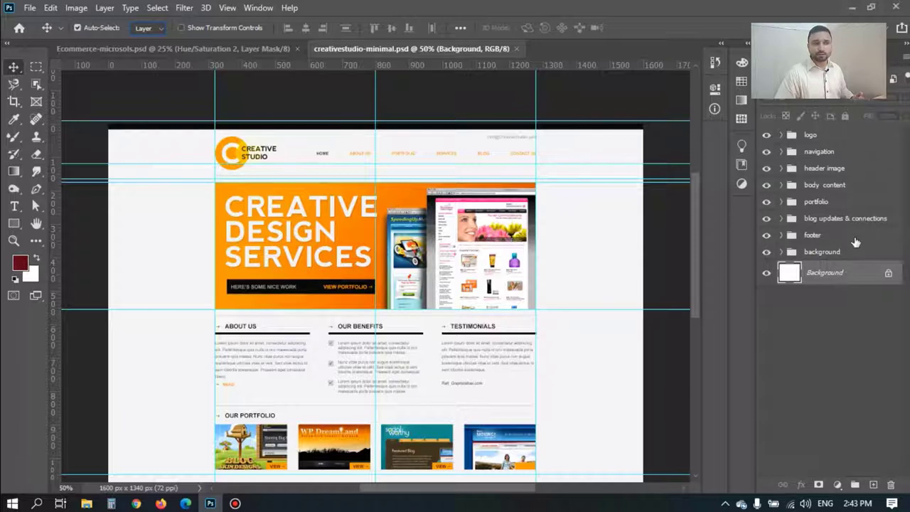
Step: Find the CREATIVE DESIGN SERVICES heading and logo C layers, then collapse the logo and header image groups
{"action": "left_click", "coordinate": [238, 229]}
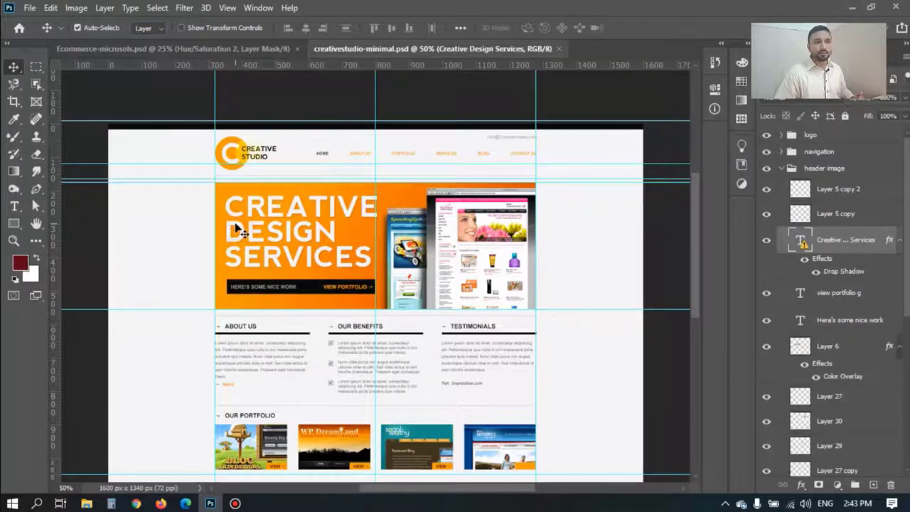
{"action": "left_click", "coordinate": [766, 241]}
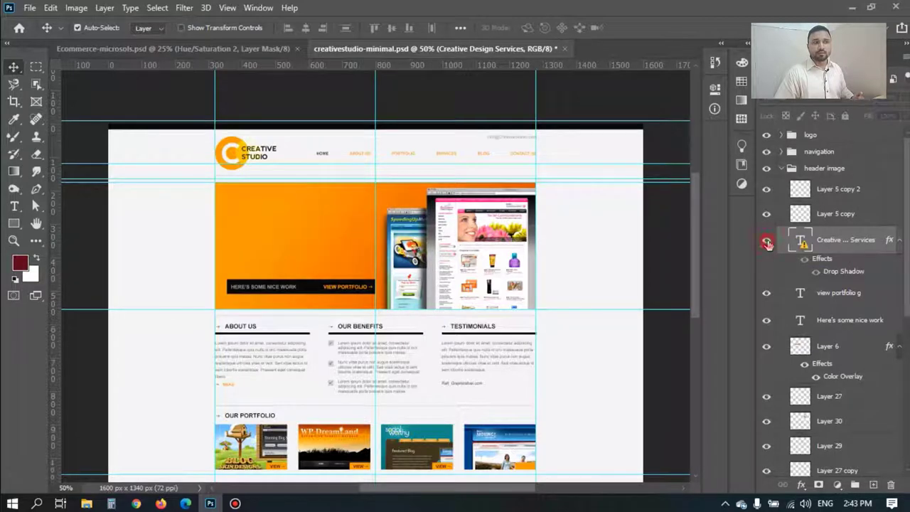
{"action": "left_click", "coordinate": [766, 241]}
{"action": "left_click", "coordinate": [229, 161]}
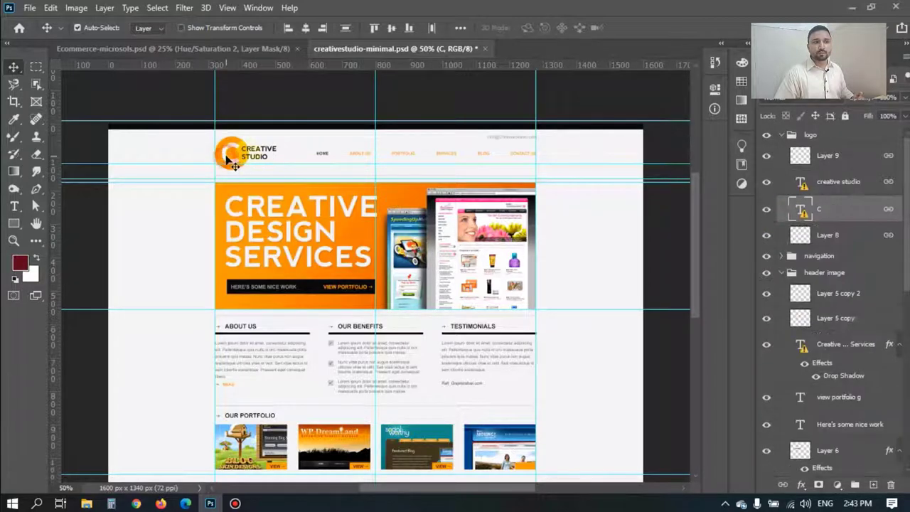
{"action": "left_click", "coordinate": [766, 209]}
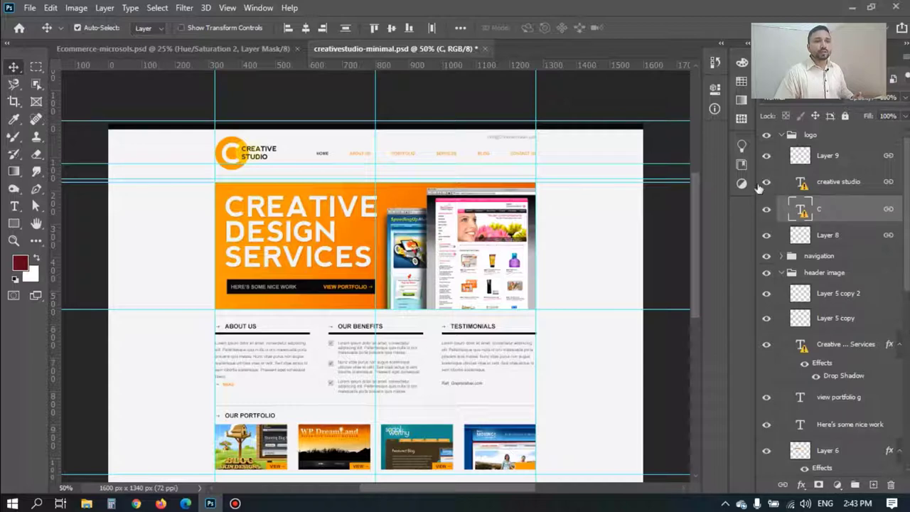
{"action": "left_click", "coordinate": [781, 135]}
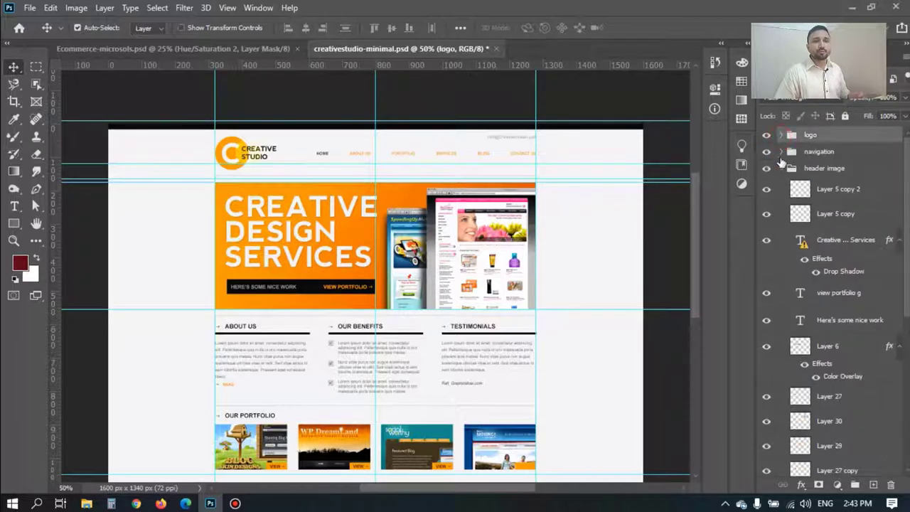
{"action": "left_click", "coordinate": [782, 168]}
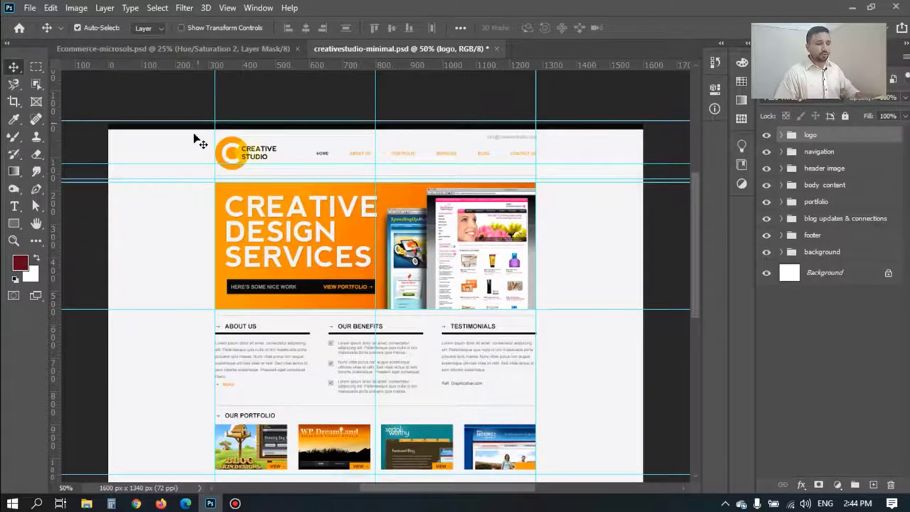
Step: Toggle the rulers, hide the guides, and drag the centre vertical guide off the page
{"action": "key", "text": "ctrl+r"}
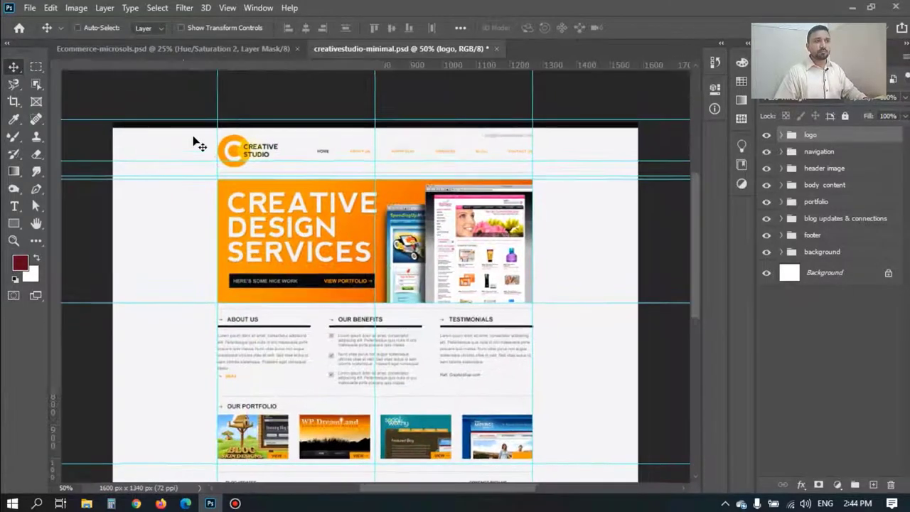
{"action": "key", "text": "ctrl+r"}
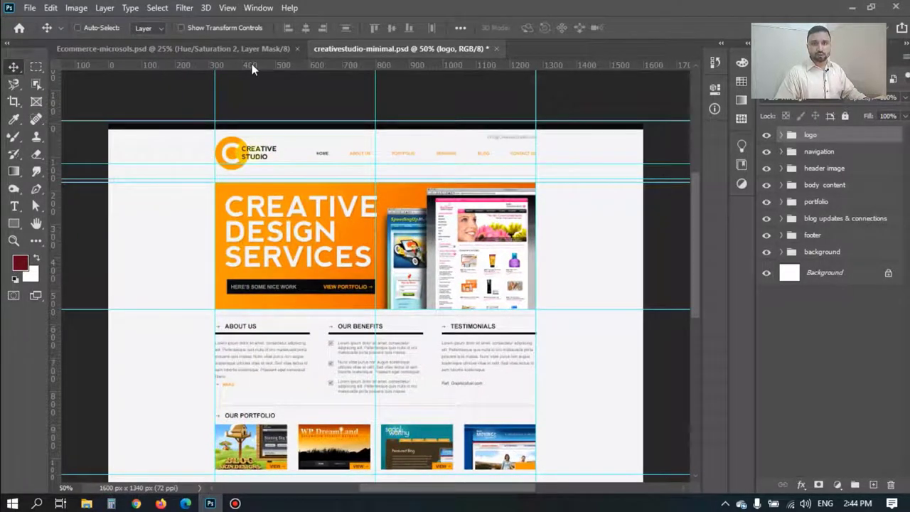
{"action": "key", "text": "ctrl+r"}
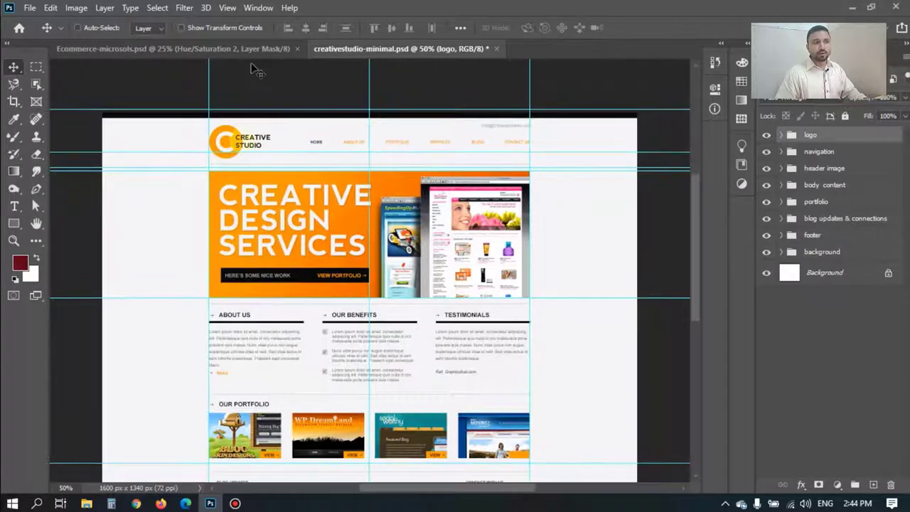
{"action": "key", "text": "ctrl+r"}
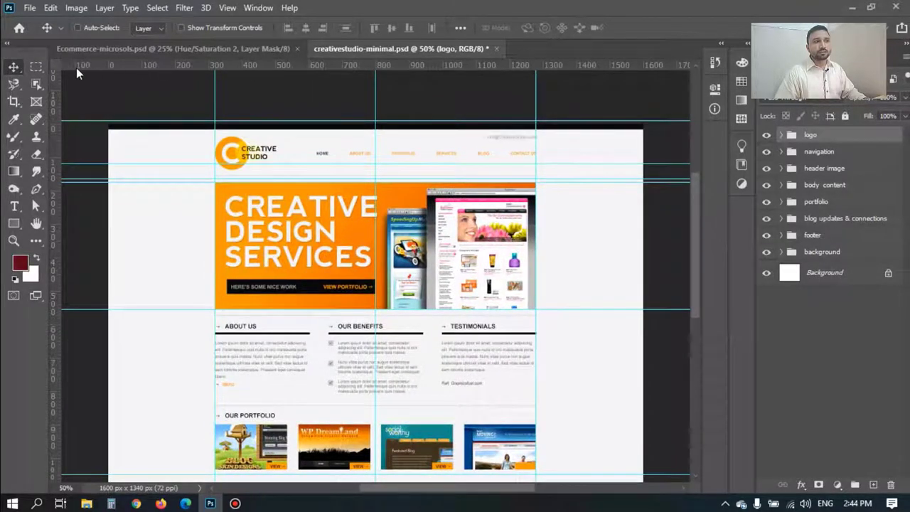
{"action": "key", "text": "ctrl+r"}
{"action": "key", "text": "ctrl+r"}
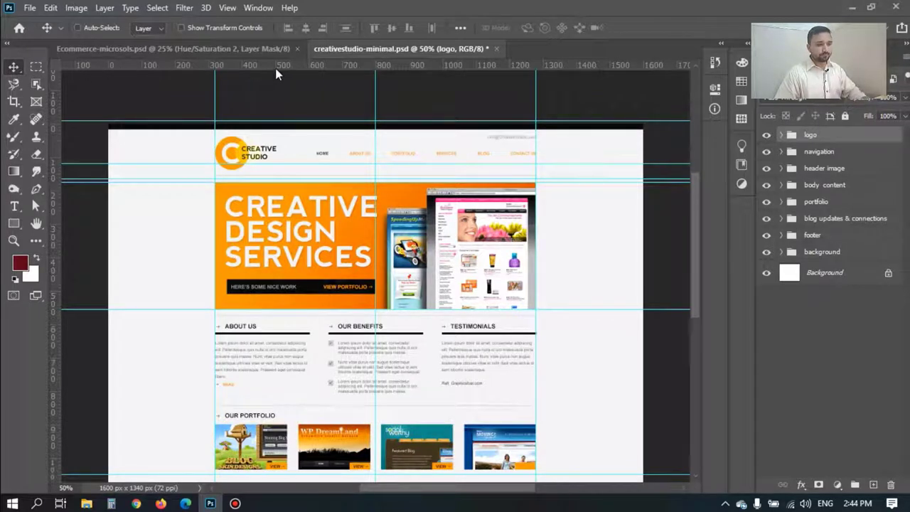
{"action": "key", "text": "ctrl+semicolon"}
{"action": "key", "text": "ctrl+semicolon"}
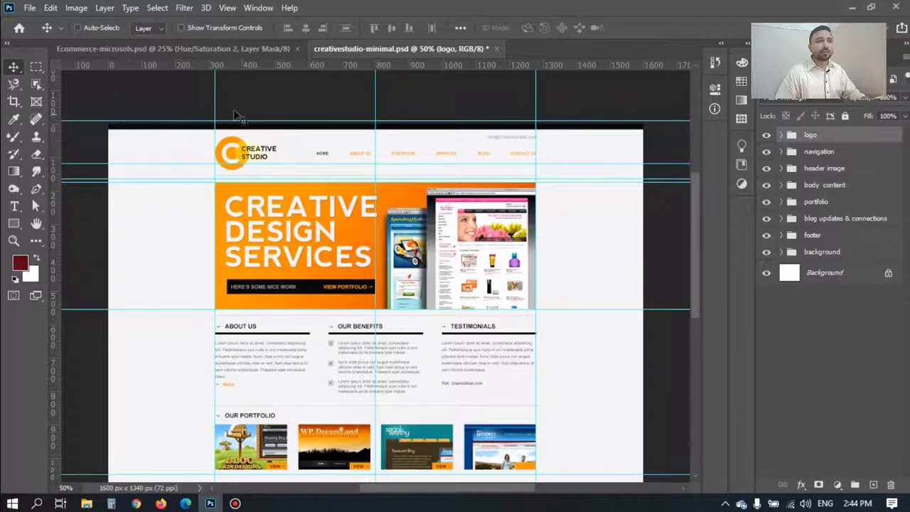
{"action": "mouse_move", "coordinate": [54, 131]}
{"action": "left_mouse_down"}
{"action": "mouse_move", "coordinate": [169, 143]}
{"action": "mouse_move", "coordinate": [54, 140]}
{"action": "left_mouse_up"}
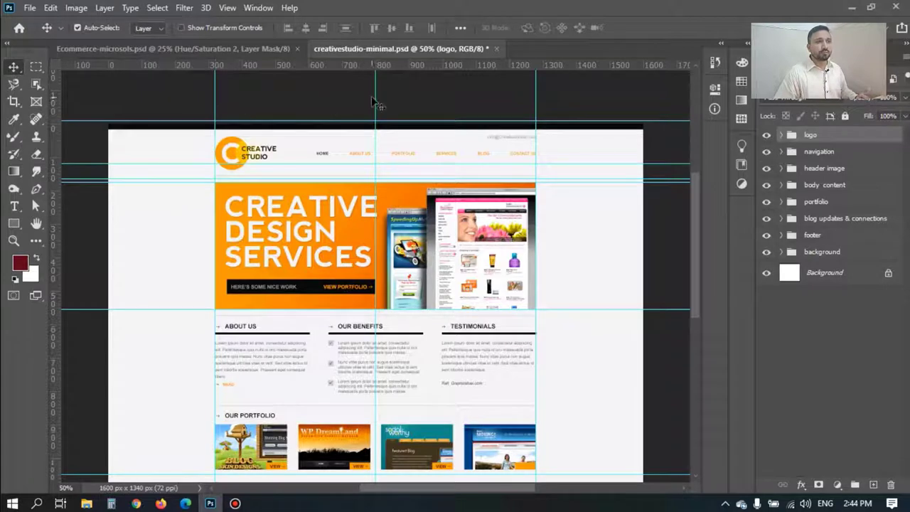
{"action": "left_click_drag", "start_coordinate": [376, 98], "coordinate": [56, 128]}
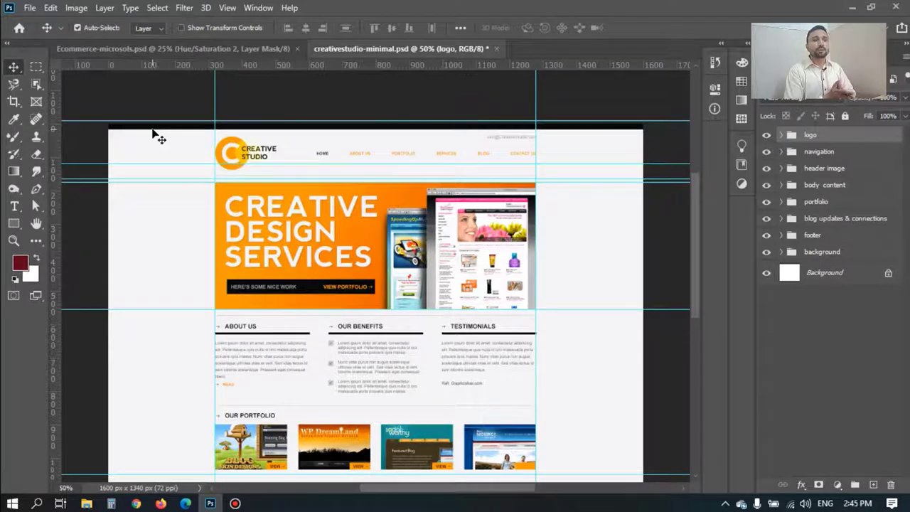
Step: Scroll through the whole Creative Studio page from header to footer and back
{"action": "scroll", "coordinate": [209, 209], "scroll_direction": "down", "scroll_amount": 3}
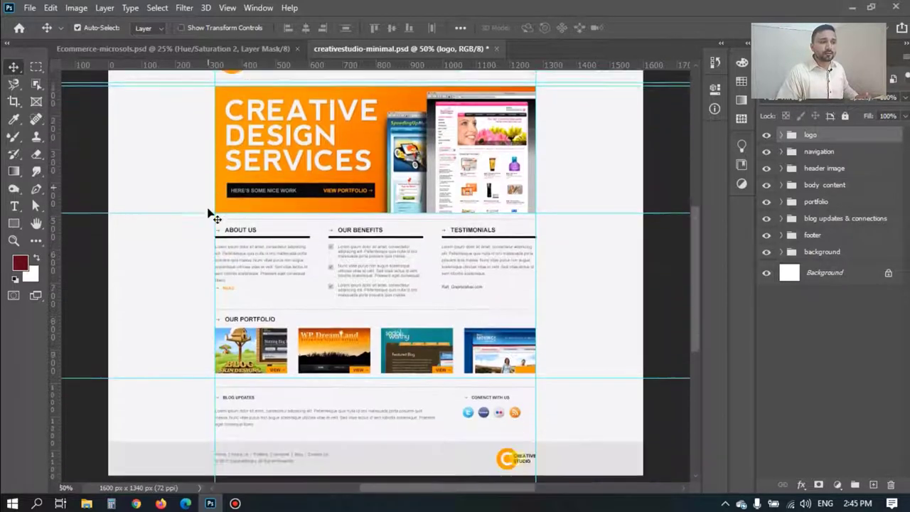
{"action": "scroll", "coordinate": [208, 208], "scroll_direction": "up", "scroll_amount": 2}
{"action": "scroll", "coordinate": [203, 171], "scroll_direction": "up", "scroll_amount": 1}
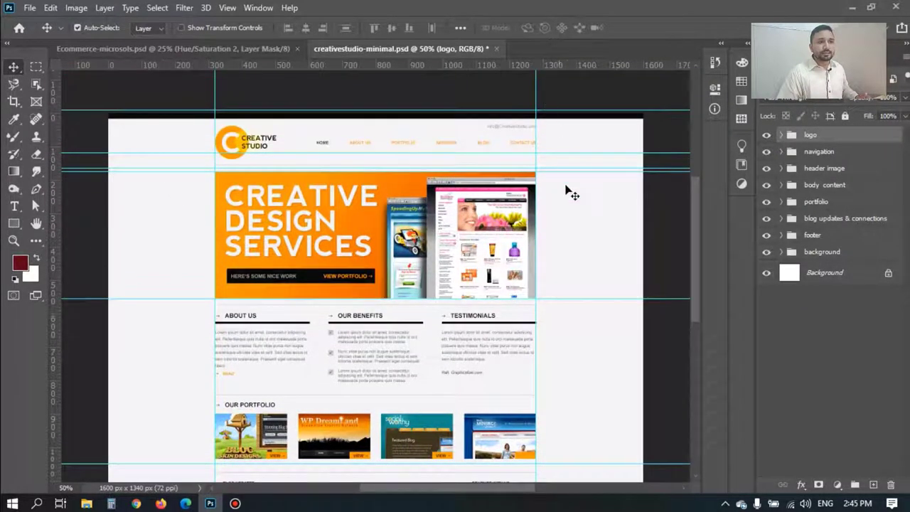
{"action": "scroll", "coordinate": [569, 234], "scroll_direction": "down", "scroll_amount": 1}
{"action": "scroll", "coordinate": [568, 279], "scroll_direction": "down", "scroll_amount": 2}
{"action": "scroll", "coordinate": [231, 352], "scroll_direction": "up", "scroll_amount": 1}
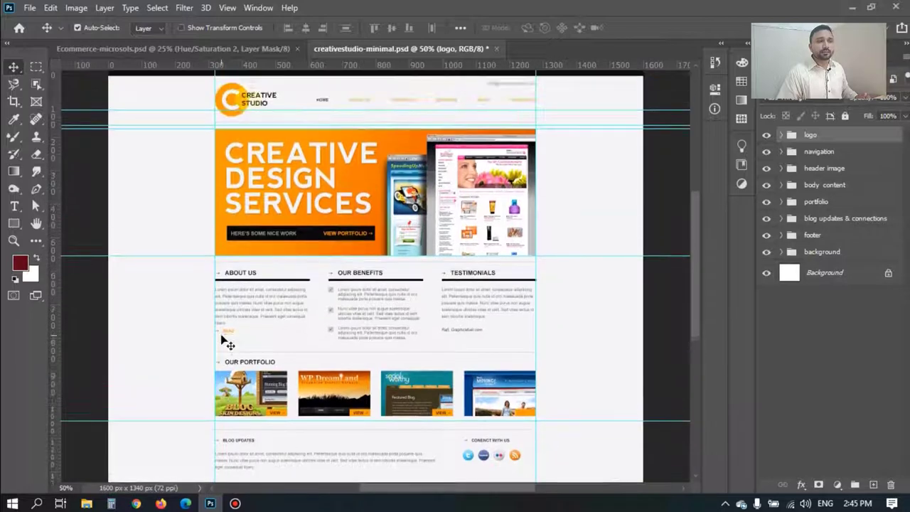
{"action": "scroll", "coordinate": [185, 284], "scroll_direction": "up", "scroll_amount": 1}
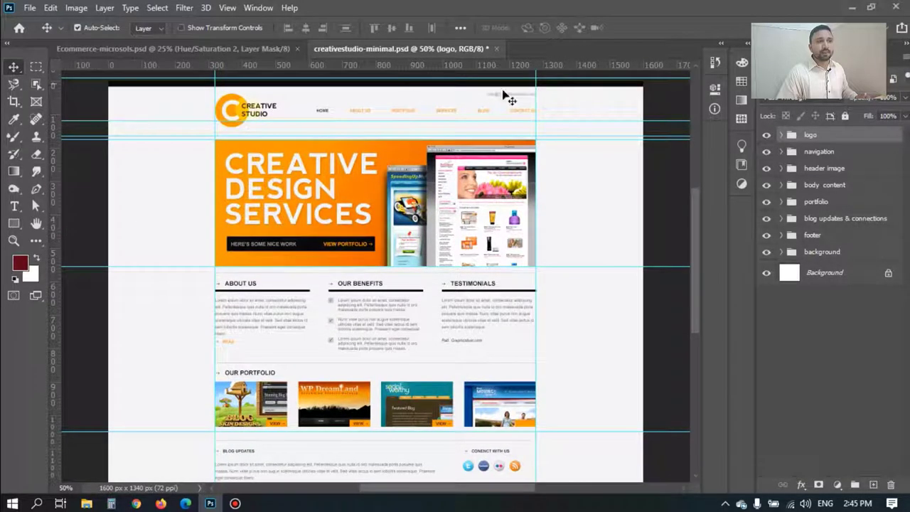
{"action": "scroll", "coordinate": [597, 298], "scroll_direction": "down", "scroll_amount": 2}
{"action": "scroll", "coordinate": [214, 199], "scroll_direction": "up", "scroll_amount": 1}
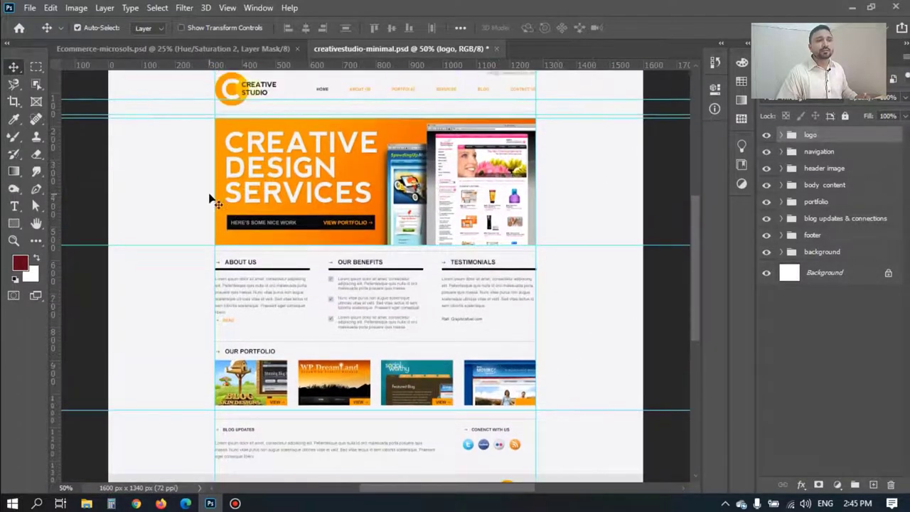
{"action": "scroll", "coordinate": [212, 201], "scroll_direction": "up", "scroll_amount": 1}
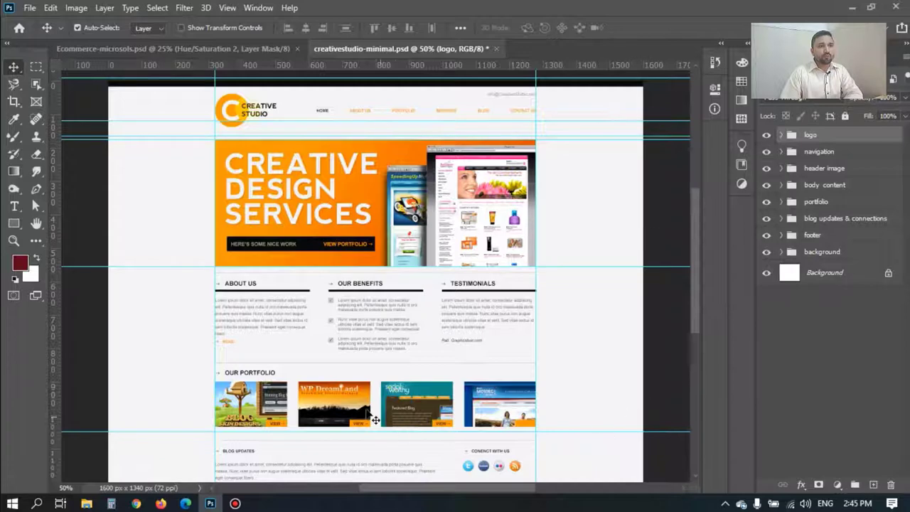
{"action": "scroll", "coordinate": [374, 419], "scroll_direction": "down", "scroll_amount": 2}
{"action": "scroll", "coordinate": [220, 422], "scroll_direction": "up", "scroll_amount": 1}
{"action": "scroll", "coordinate": [178, 400], "scroll_direction": "up", "scroll_amount": 1}
{"action": "scroll", "coordinate": [177, 246], "scroll_direction": "up", "scroll_amount": 1}
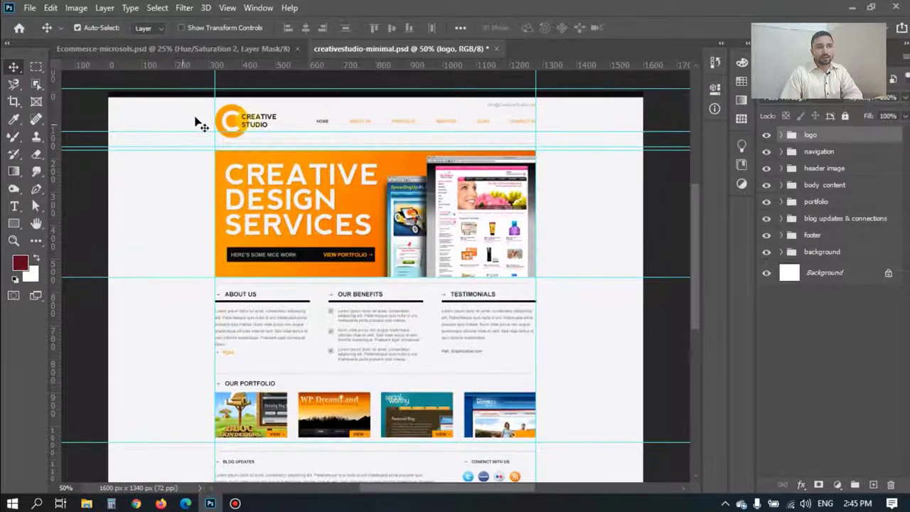
{"action": "scroll", "coordinate": [163, 235], "scroll_direction": "down", "scroll_amount": 2}
{"action": "scroll", "coordinate": [163, 235], "scroll_direction": "down", "scroll_amount": 2}
{"action": "scroll", "coordinate": [167, 305], "scroll_direction": "down", "scroll_amount": 1}
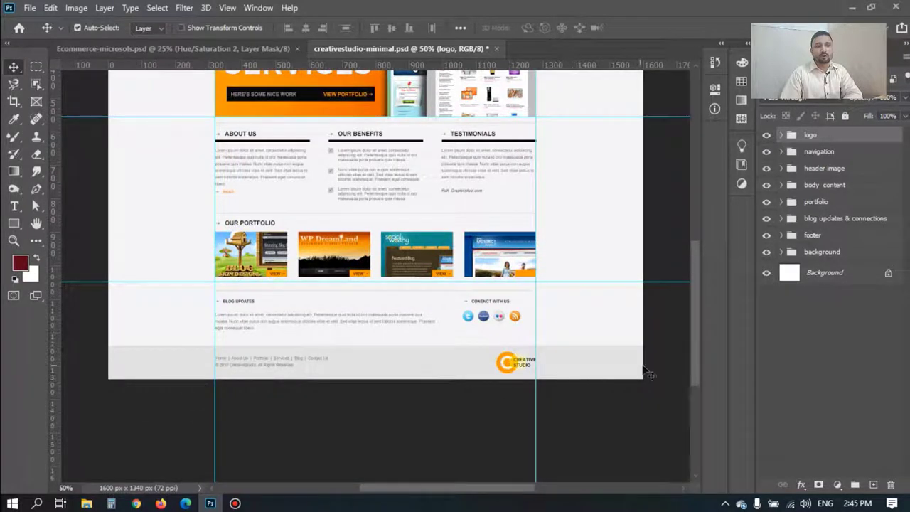
{"action": "scroll", "coordinate": [134, 371], "scroll_direction": "up", "scroll_amount": 1}
{"action": "scroll", "coordinate": [135, 372], "scroll_direction": "up", "scroll_amount": 2}
{"action": "scroll", "coordinate": [134, 372], "scroll_direction": "up", "scroll_amount": 2}
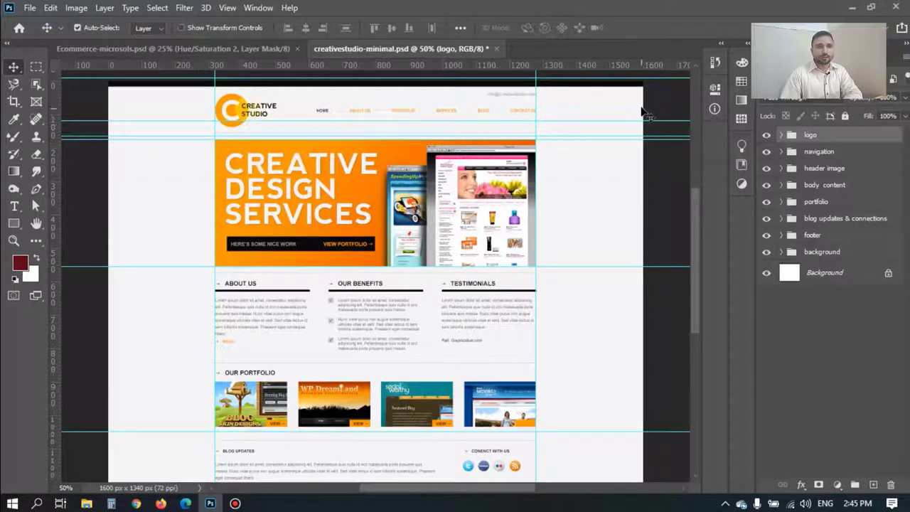
{"action": "scroll", "coordinate": [649, 164], "scroll_direction": "up", "scroll_amount": 1}
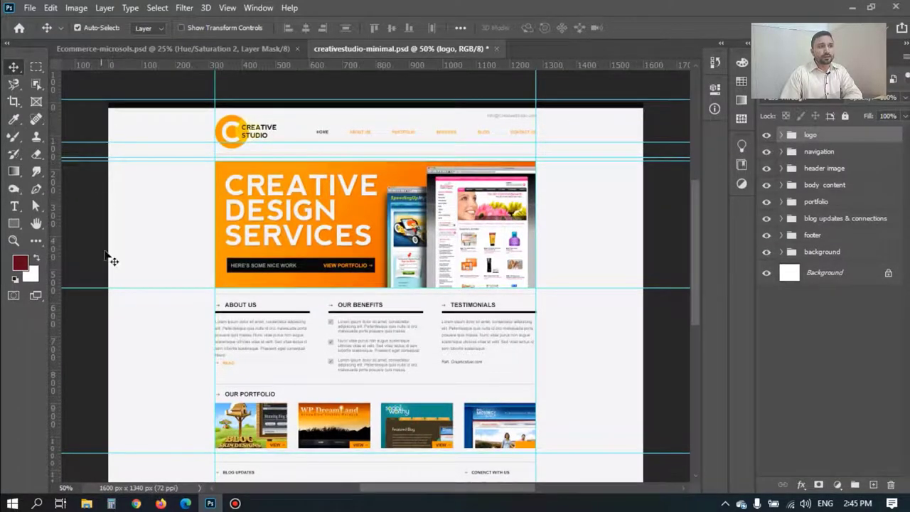
{"action": "scroll", "coordinate": [111, 311], "scroll_direction": "down", "scroll_amount": 2}
{"action": "scroll", "coordinate": [112, 313], "scroll_direction": "down", "scroll_amount": 4}
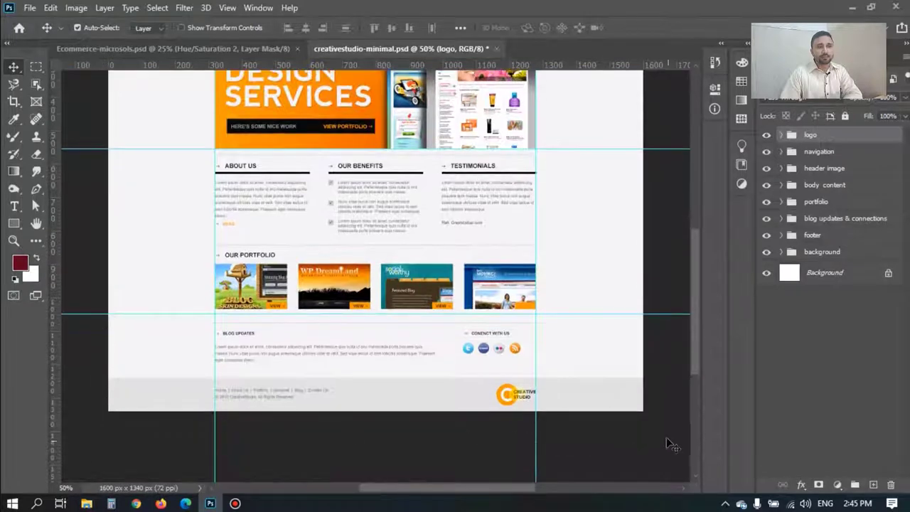
{"action": "scroll", "coordinate": [651, 416], "scroll_direction": "up", "scroll_amount": 3}
{"action": "scroll", "coordinate": [650, 320], "scroll_direction": "up", "scroll_amount": 3}
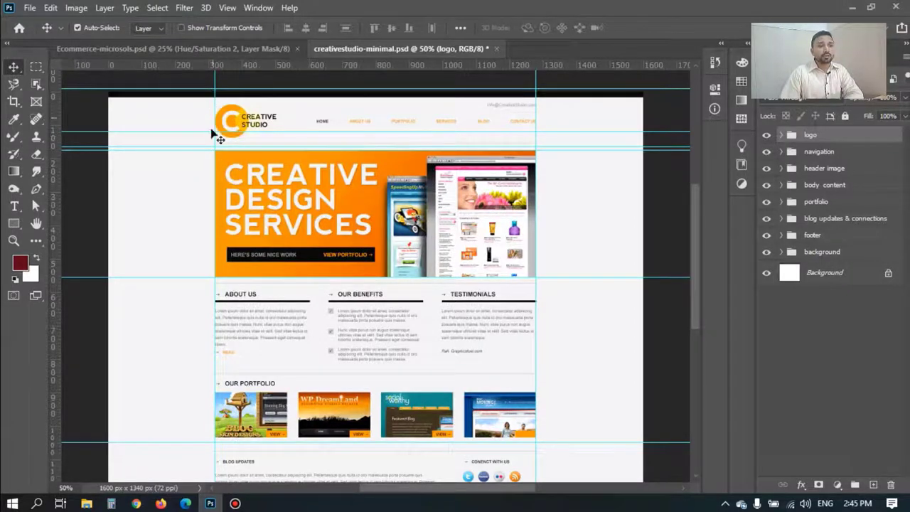
{"action": "scroll", "coordinate": [214, 85], "scroll_direction": "up", "scroll_amount": 1}
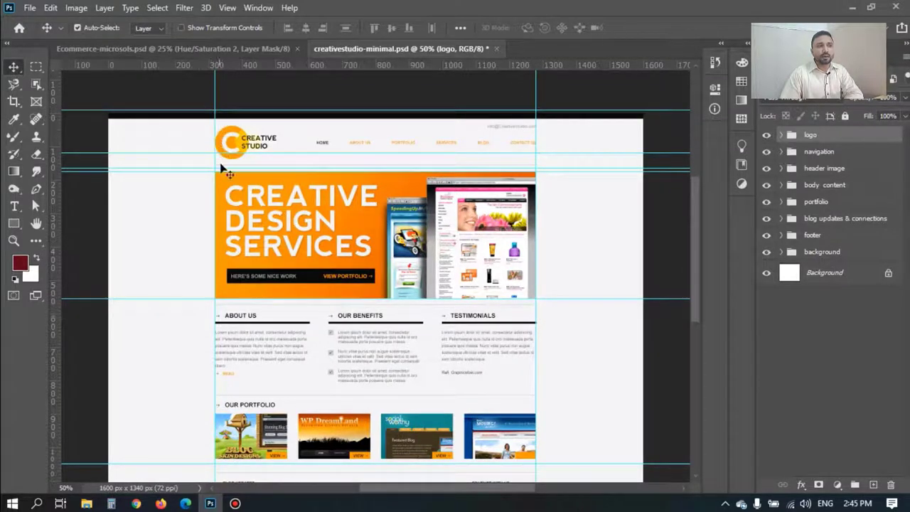
{"action": "scroll", "coordinate": [227, 248], "scroll_direction": "down", "scroll_amount": 3}
{"action": "scroll", "coordinate": [216, 180], "scroll_direction": "up", "scroll_amount": 1}
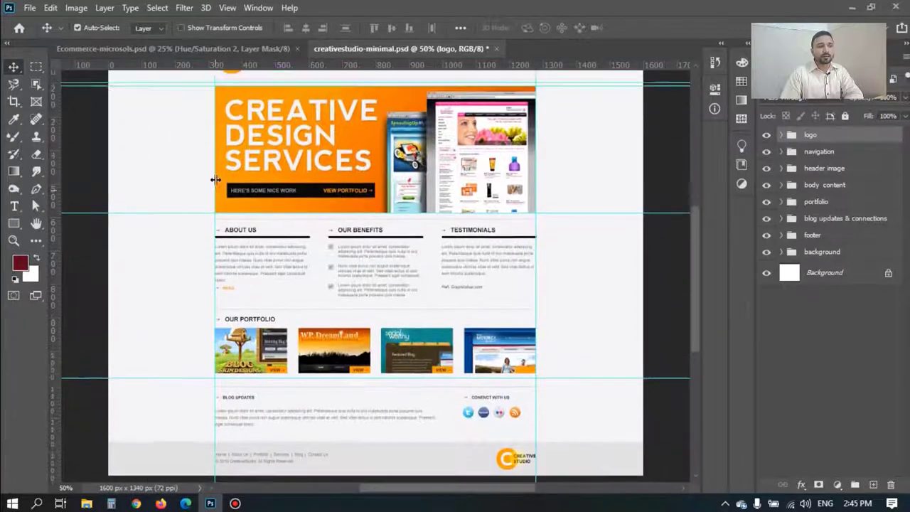
{"action": "scroll", "coordinate": [216, 179], "scroll_direction": "up", "scroll_amount": 2}
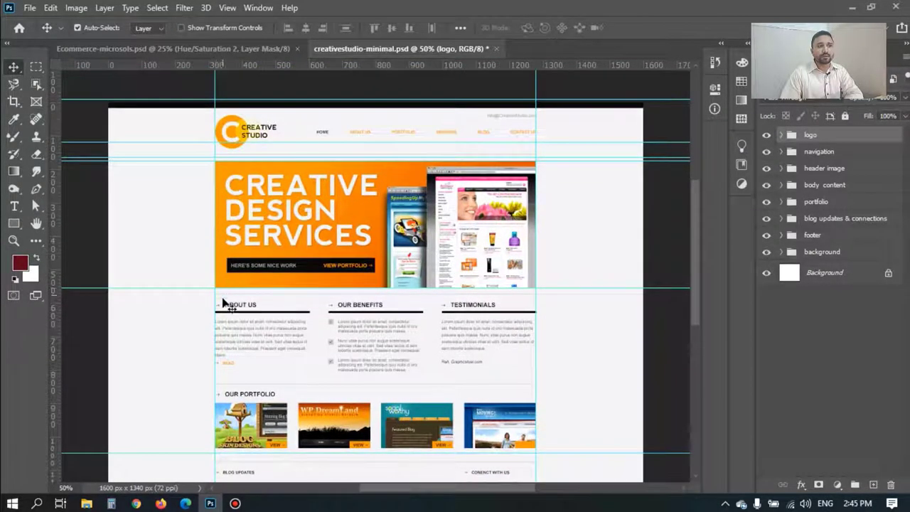
{"action": "scroll", "coordinate": [227, 305], "scroll_direction": "down", "scroll_amount": 3}
{"action": "scroll", "coordinate": [536, 235], "scroll_direction": "up", "scroll_amount": 2}
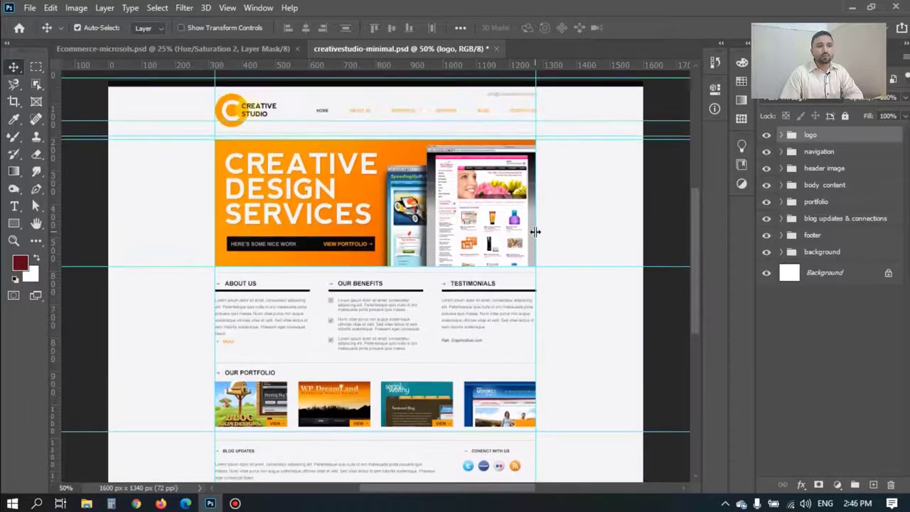
{"action": "scroll", "coordinate": [536, 235], "scroll_direction": "up", "scroll_amount": 1}
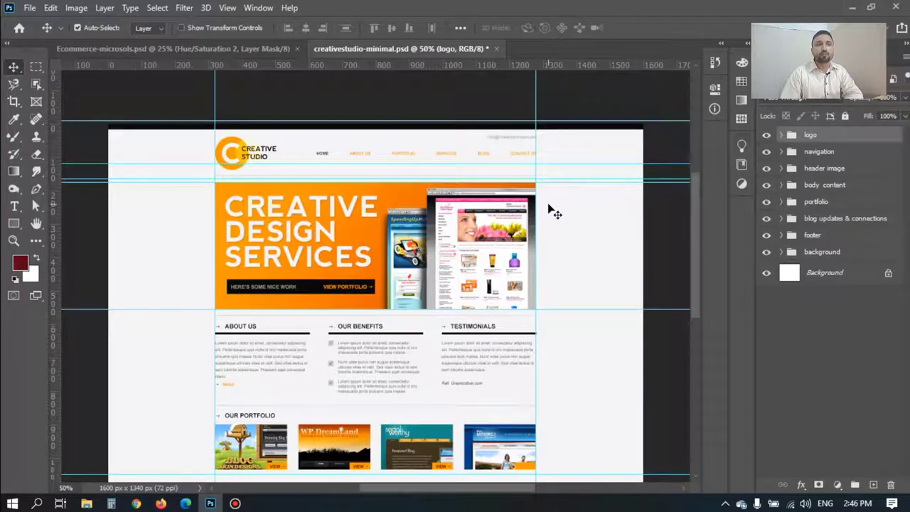
Step: Bring Ecommerce-microsols.psd to the front and zoom in and out on the COWHIDE STANDARD CREW banner
{"action": "left_click", "coordinate": [197, 47]}
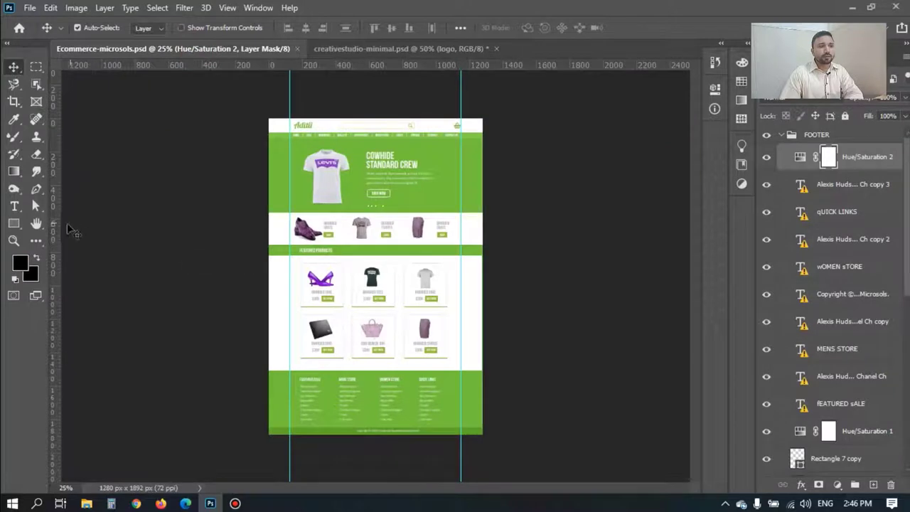
{"action": "left_click", "coordinate": [11, 241]}
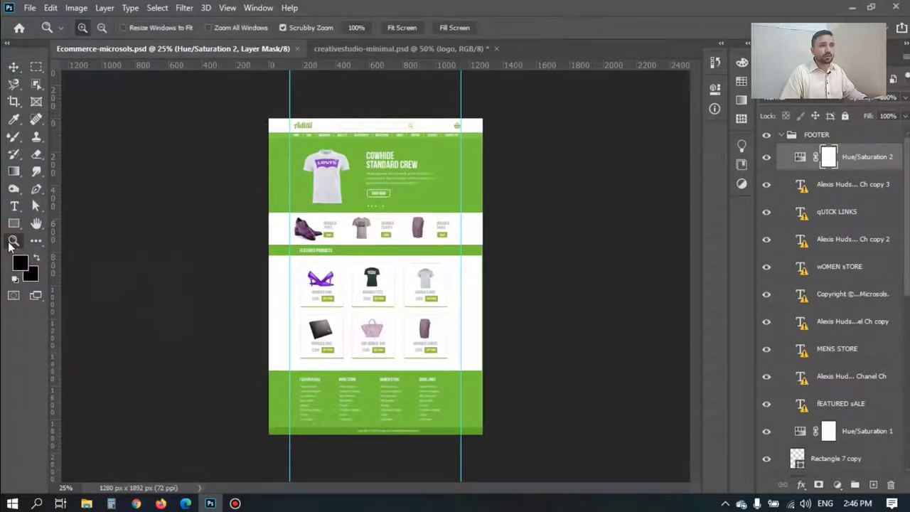
{"action": "left_click", "coordinate": [392, 213]}
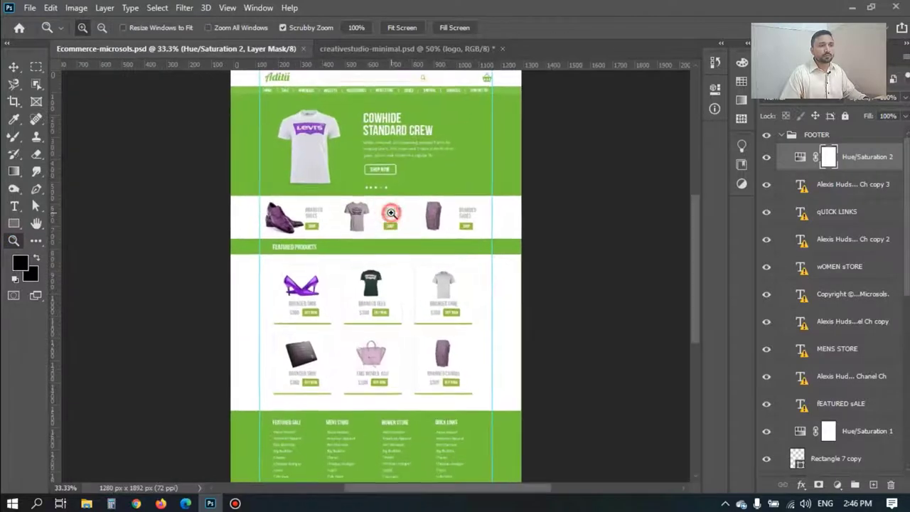
{"action": "left_click", "coordinate": [371, 211]}
{"action": "scroll", "coordinate": [355, 206], "scroll_direction": "up", "scroll_amount": 2}
{"action": "left_click", "coordinate": [341, 191]}
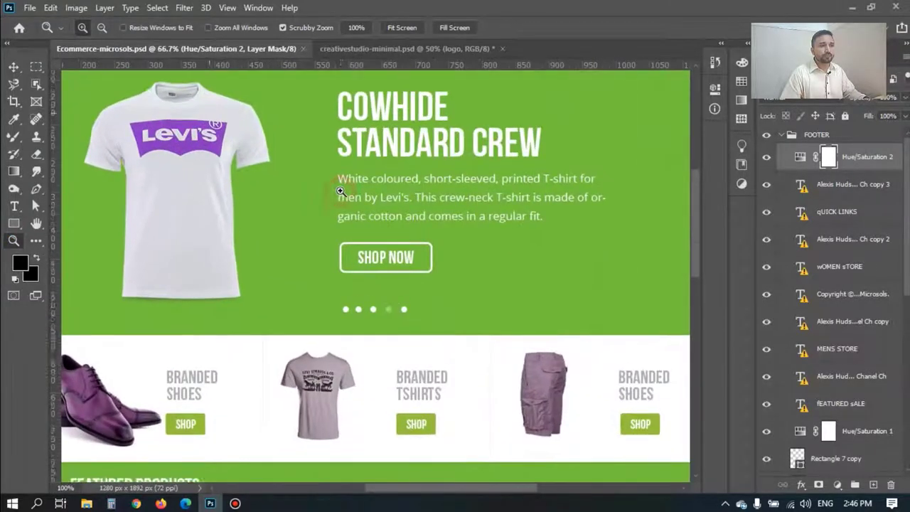
{"action": "left_click", "coordinate": [342, 189], "text": "alt"}
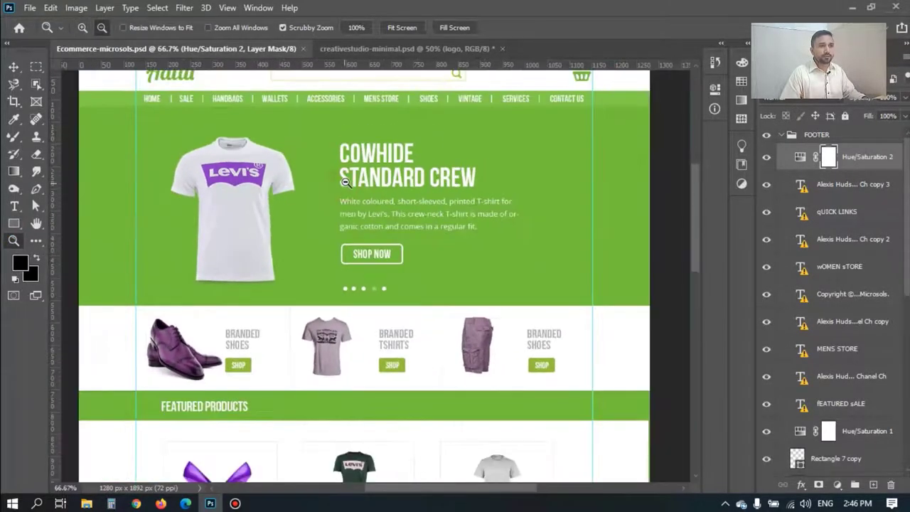
{"action": "left_click", "coordinate": [345, 180], "text": "alt"}
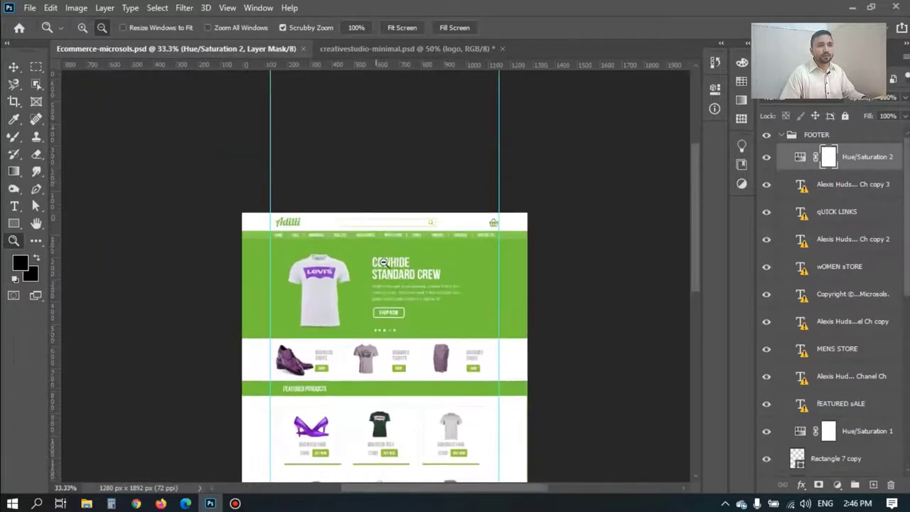
{"action": "left_click", "coordinate": [372, 280], "text": "alt"}
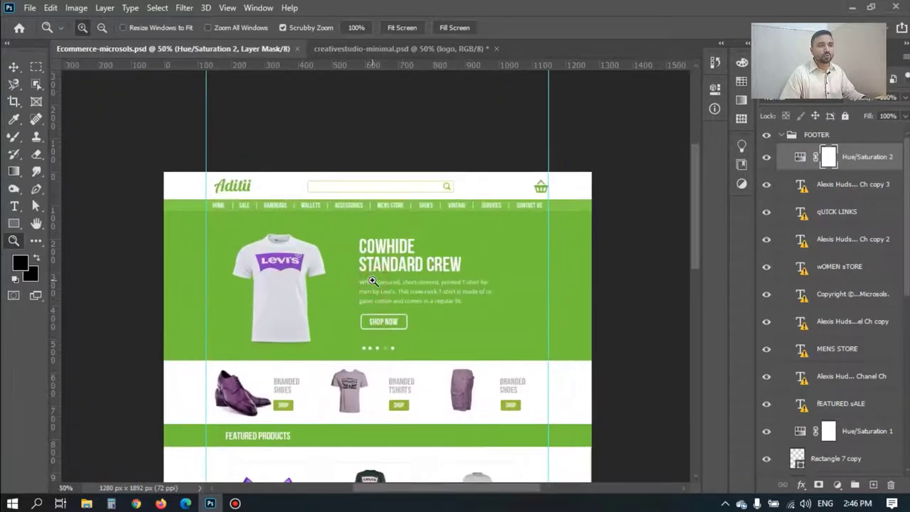
{"action": "left_click", "coordinate": [373, 281]}
{"action": "scroll", "coordinate": [341, 263], "scroll_direction": "up", "scroll_amount": 1}
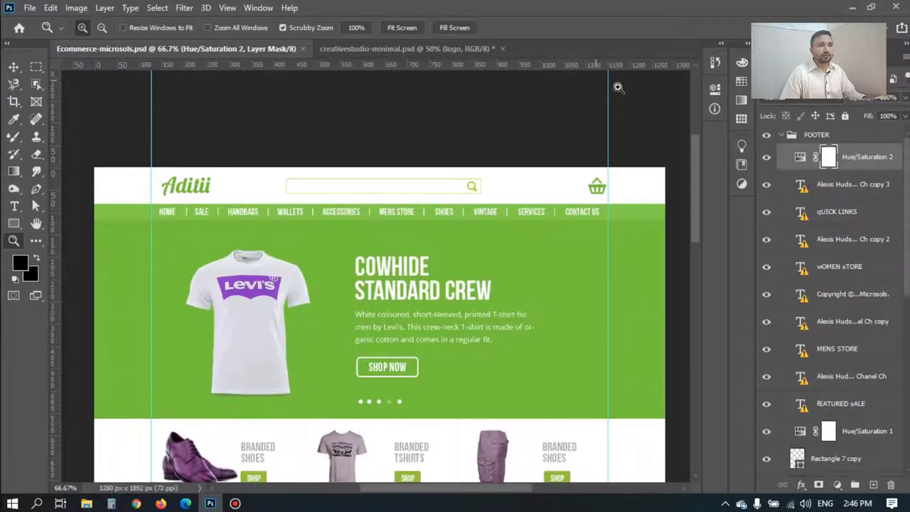
Step: Scroll the Aditii shop page down to the green footer and back up to the banner
{"action": "scroll", "coordinate": [526, 352], "scroll_direction": "down", "scroll_amount": 2}
{"action": "scroll", "coordinate": [512, 342], "scroll_direction": "down", "scroll_amount": 2}
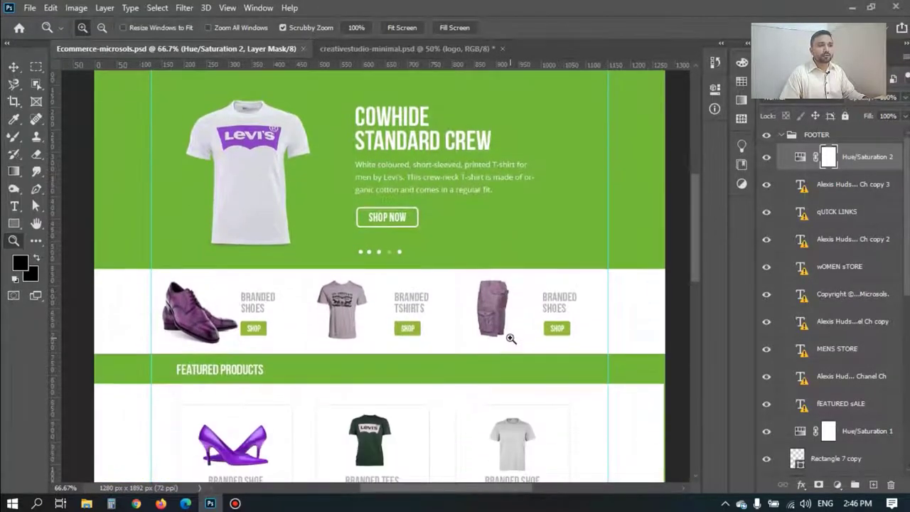
{"action": "scroll", "coordinate": [512, 342], "scroll_direction": "down", "scroll_amount": 3}
{"action": "scroll", "coordinate": [510, 336], "scroll_direction": "down", "scroll_amount": 3}
{"action": "scroll", "coordinate": [510, 337], "scroll_direction": "down", "scroll_amount": 2}
{"action": "scroll", "coordinate": [510, 336], "scroll_direction": "down", "scroll_amount": 2}
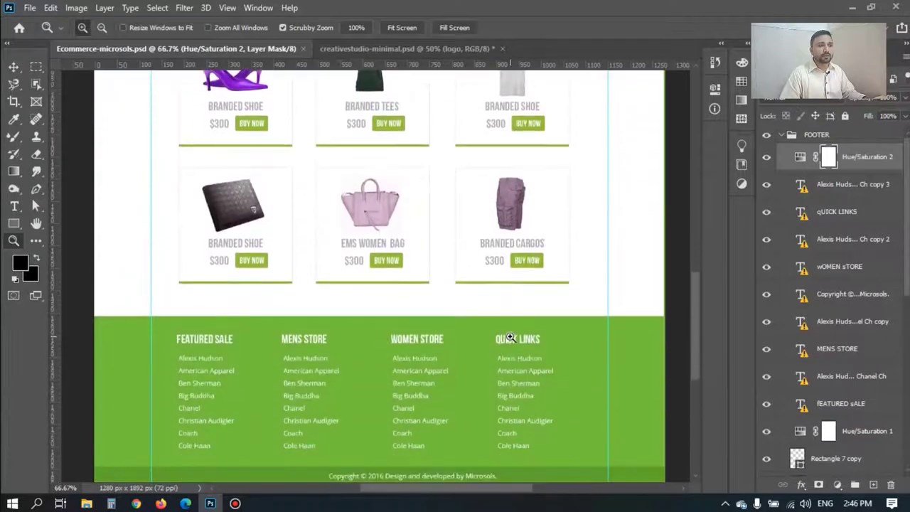
{"action": "scroll", "coordinate": [509, 336], "scroll_direction": "down", "scroll_amount": 1}
{"action": "scroll", "coordinate": [509, 336], "scroll_direction": "down", "scroll_amount": 1}
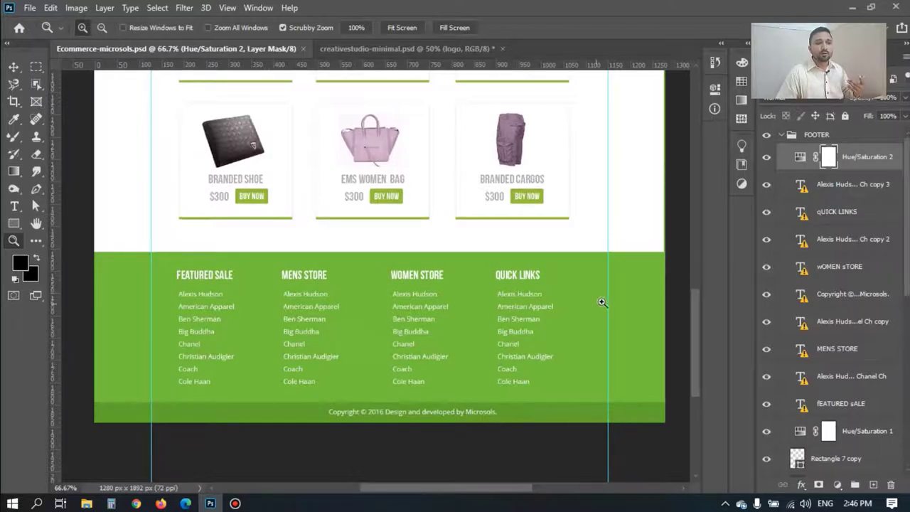
{"action": "scroll", "coordinate": [602, 301], "scroll_direction": "up", "scroll_amount": 1}
{"action": "scroll", "coordinate": [604, 300], "scroll_direction": "up", "scroll_amount": 4}
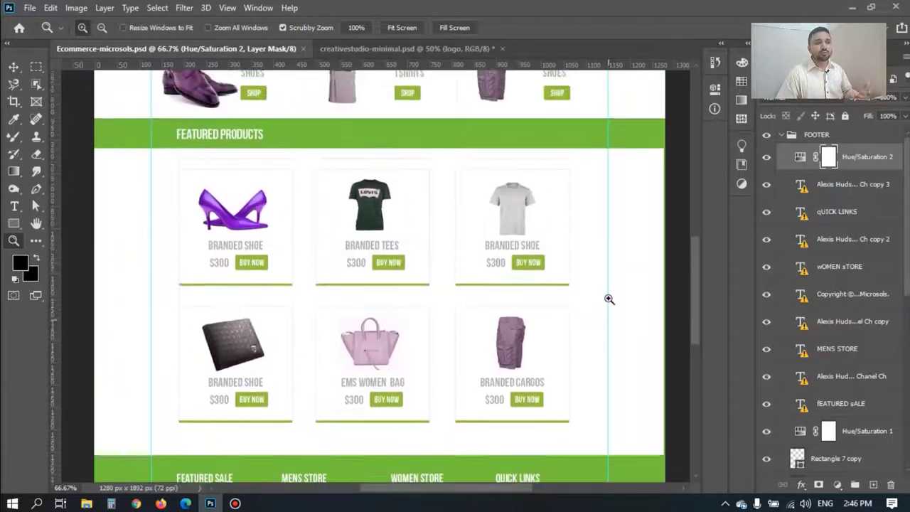
{"action": "scroll", "coordinate": [609, 298], "scroll_direction": "up", "scroll_amount": 2}
{"action": "scroll", "coordinate": [608, 298], "scroll_direction": "up", "scroll_amount": 1}
{"action": "scroll", "coordinate": [609, 298], "scroll_direction": "up", "scroll_amount": 1}
{"action": "scroll", "coordinate": [608, 299], "scroll_direction": "up", "scroll_amount": 2}
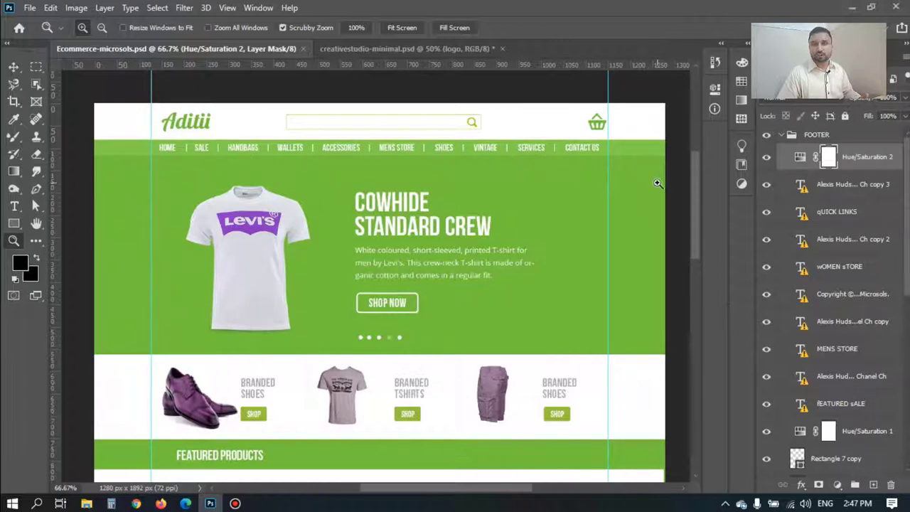
Step: Select the Move tool with Auto-Select picking individual layers
{"action": "scroll", "coordinate": [491, 299], "scroll_direction": "down", "scroll_amount": 5}
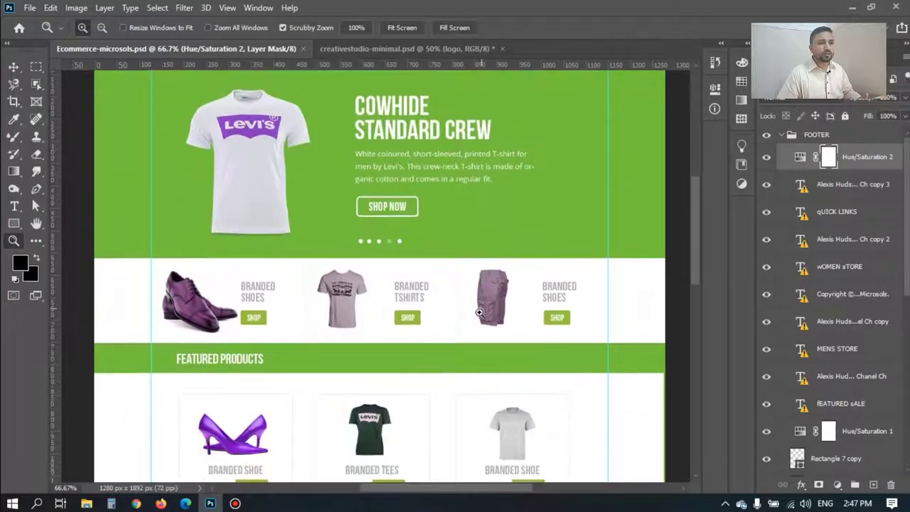
{"action": "scroll", "coordinate": [456, 356], "scroll_direction": "up", "scroll_amount": 3}
{"action": "scroll", "coordinate": [458, 350], "scroll_direction": "up", "scroll_amount": 2}
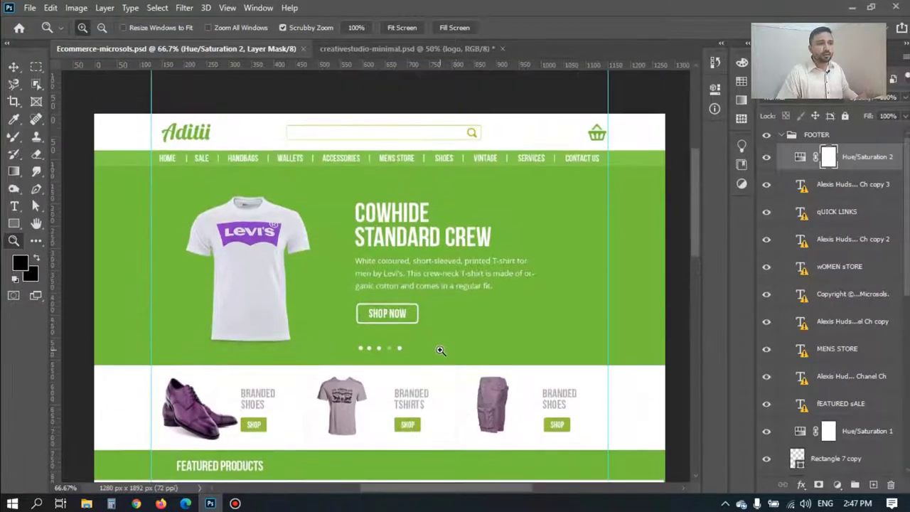
{"action": "left_click", "coordinate": [14, 66]}
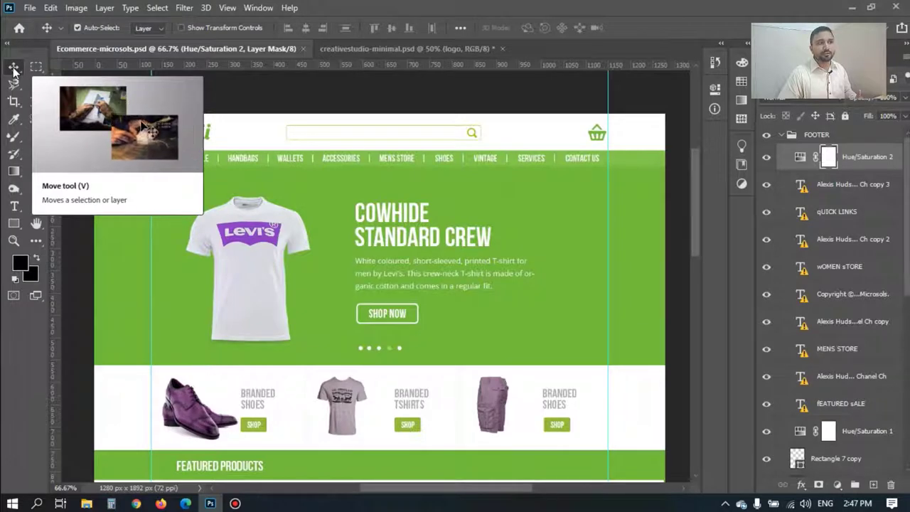
Step: Identify the T-shirt (Layer 1), green background (Layer 0) and shoe (Layer 3) layers, toggling each eye off and on
{"action": "left_click", "coordinate": [258, 259]}
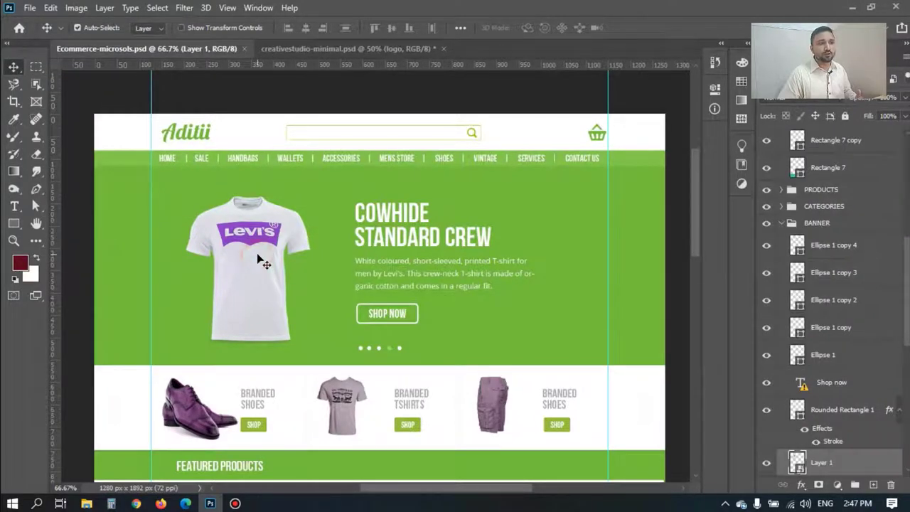
{"action": "left_click", "coordinate": [765, 463]}
{"action": "left_click", "coordinate": [766, 463]}
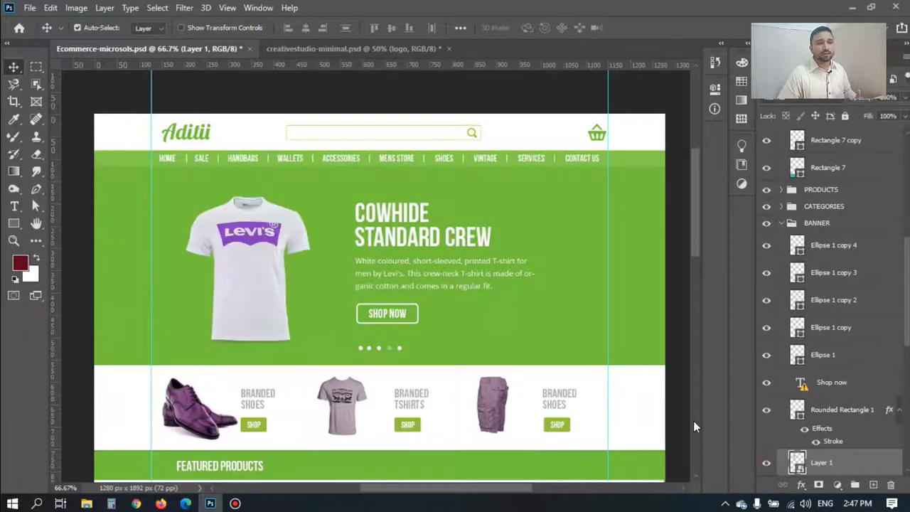
{"action": "left_click", "coordinate": [587, 251]}
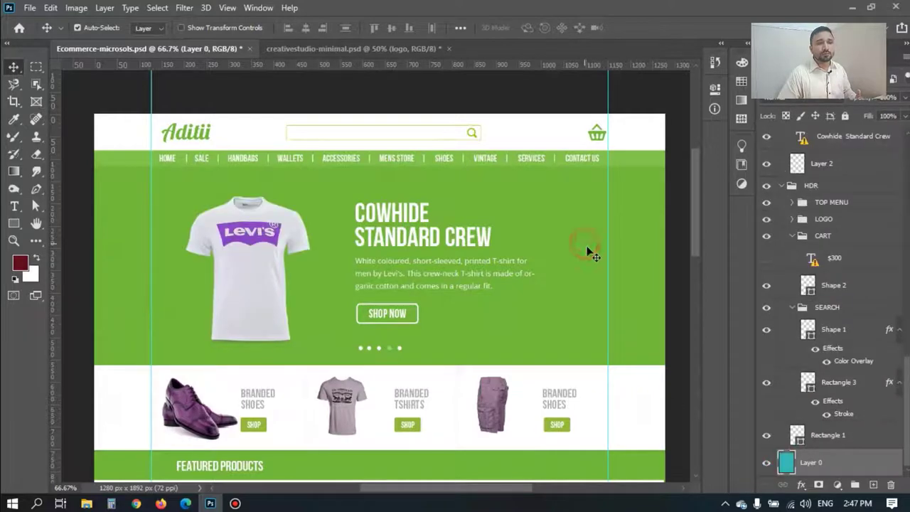
{"action": "left_click", "coordinate": [766, 463]}
{"action": "left_click", "coordinate": [766, 462]}
{"action": "scroll", "coordinate": [636, 391], "scroll_direction": "down", "scroll_amount": 2}
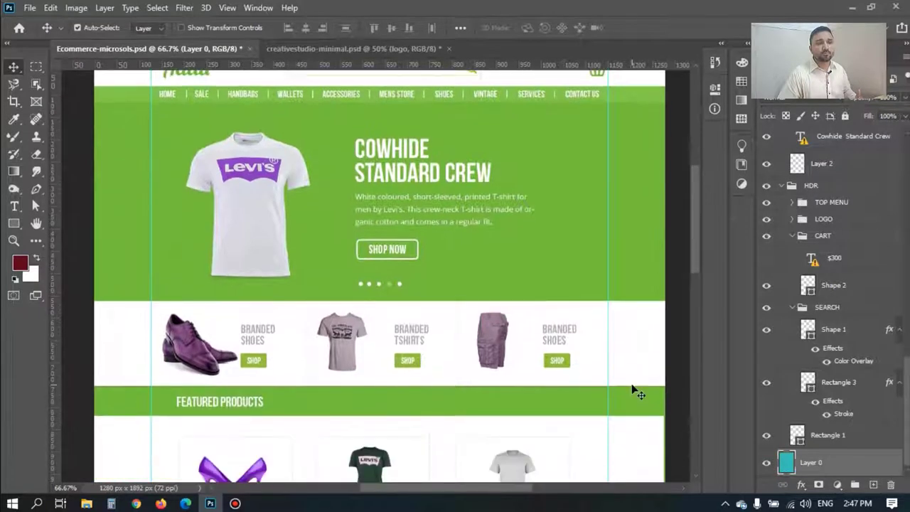
{"action": "scroll", "coordinate": [636, 391], "scroll_direction": "down", "scroll_amount": 2}
{"action": "left_click", "coordinate": [206, 281]}
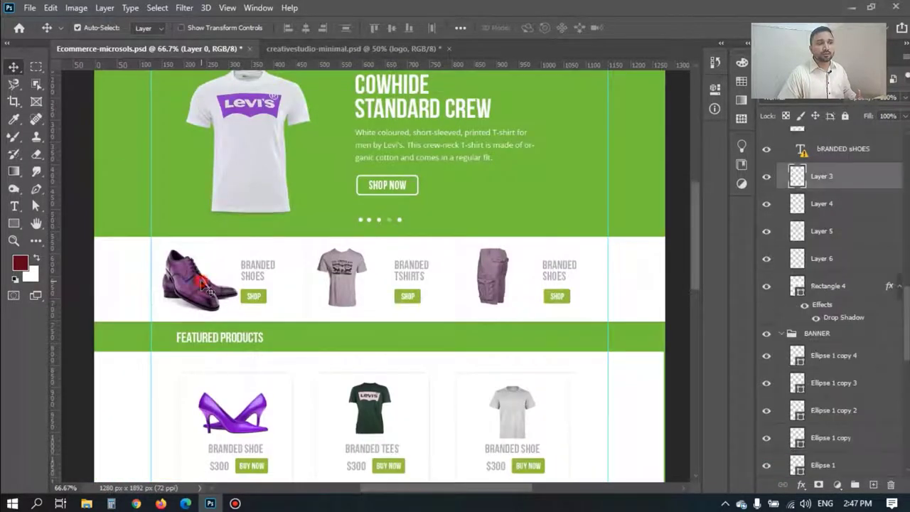
{"action": "left_click", "coordinate": [766, 177]}
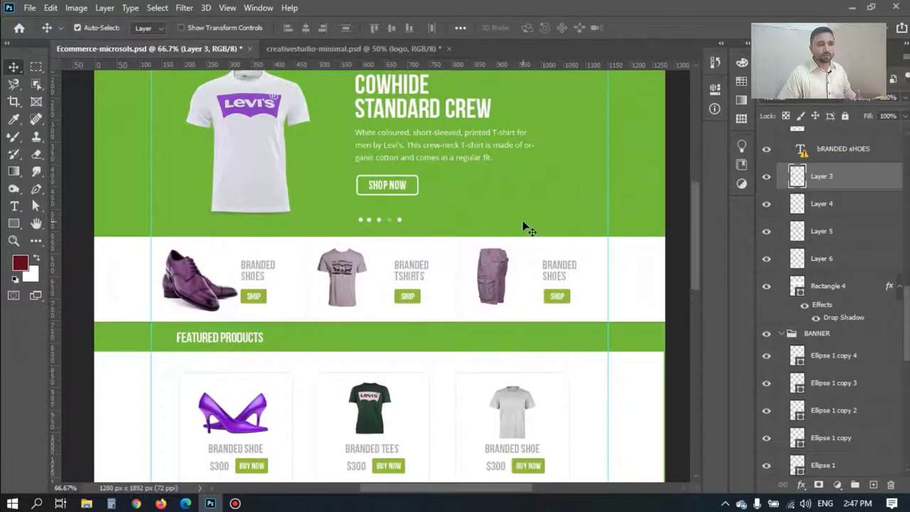
{"action": "scroll", "coordinate": [526, 231], "scroll_direction": "up", "scroll_amount": 3}
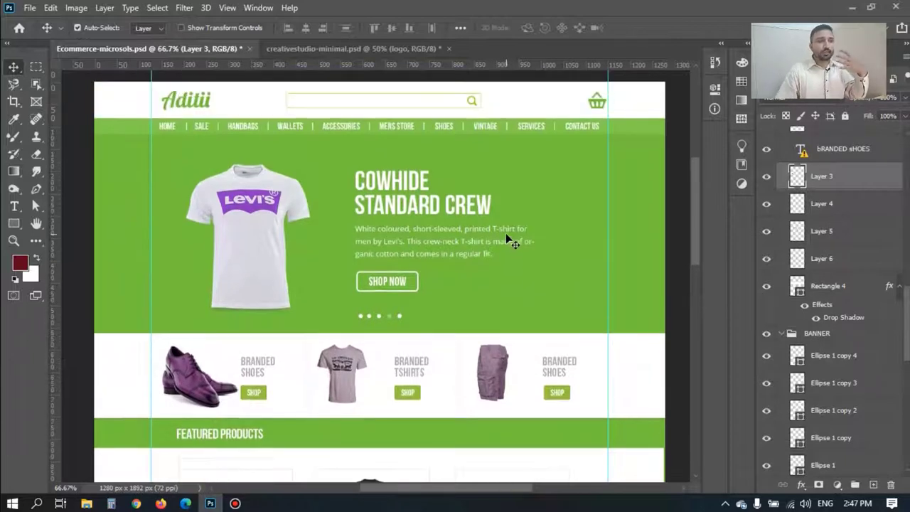
{"action": "scroll", "coordinate": [508, 241], "scroll_direction": "up", "scroll_amount": 1}
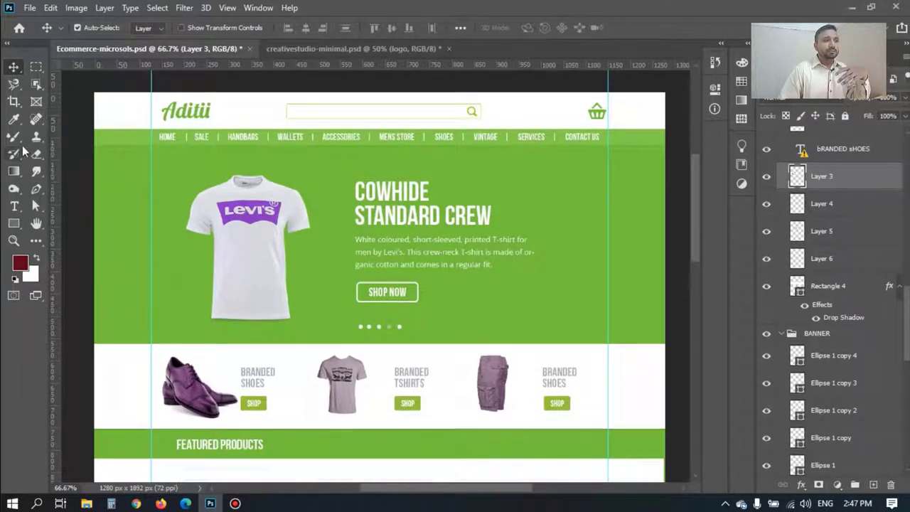
Step: Inspect the COWHIDE STANDARD CREW heading with the Type tool, declining the missing BebasNeue substitution and reading its size
{"action": "scroll", "coordinate": [71, 170], "scroll_direction": "down", "scroll_amount": 1}
{"action": "left_click", "coordinate": [15, 207]}
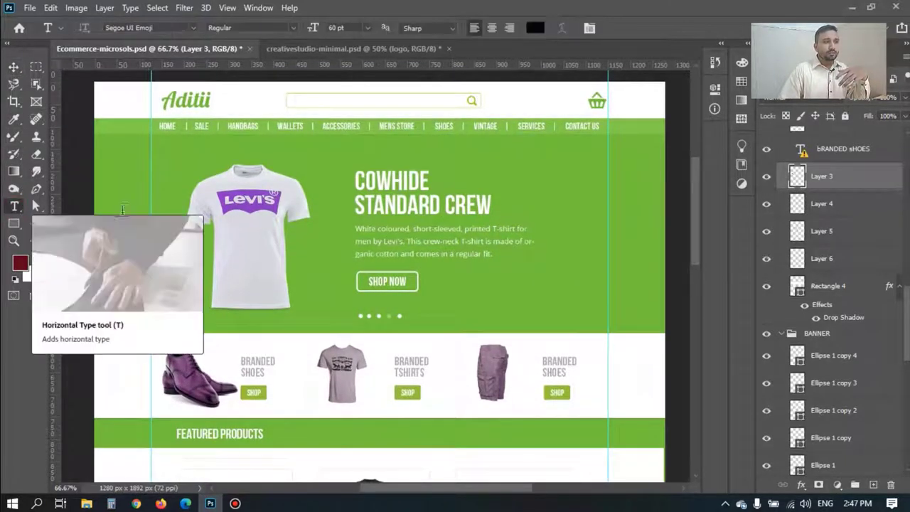
{"action": "left_click_drag", "start_coordinate": [357, 178], "coordinate": [427, 184]}
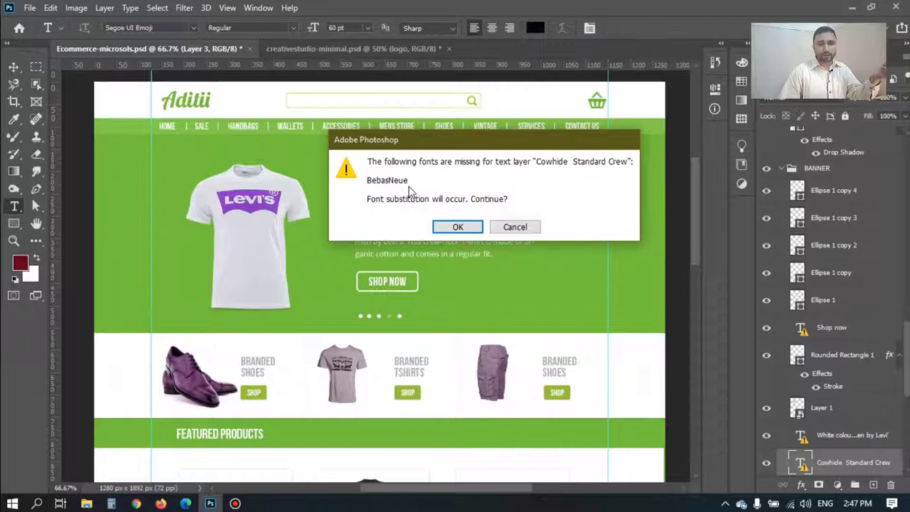
{"action": "left_click", "coordinate": [515, 227]}
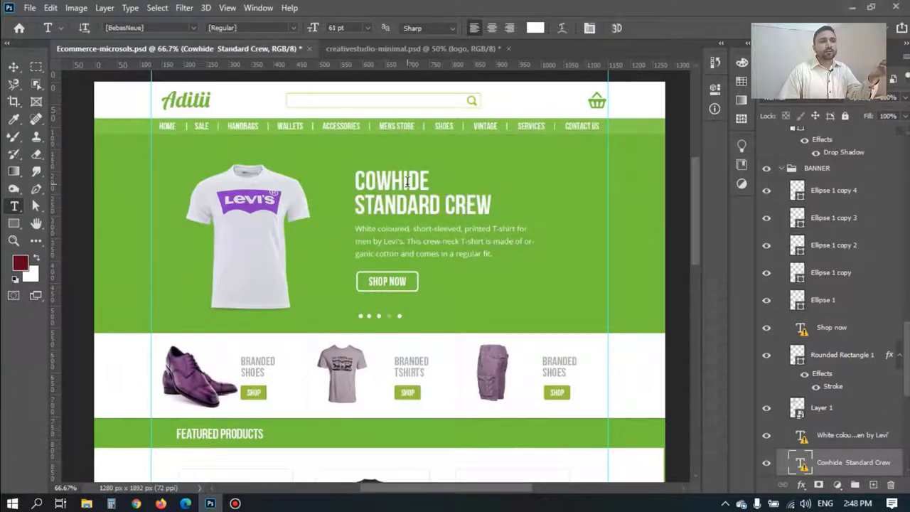
{"action": "left_click", "coordinate": [334, 28]}
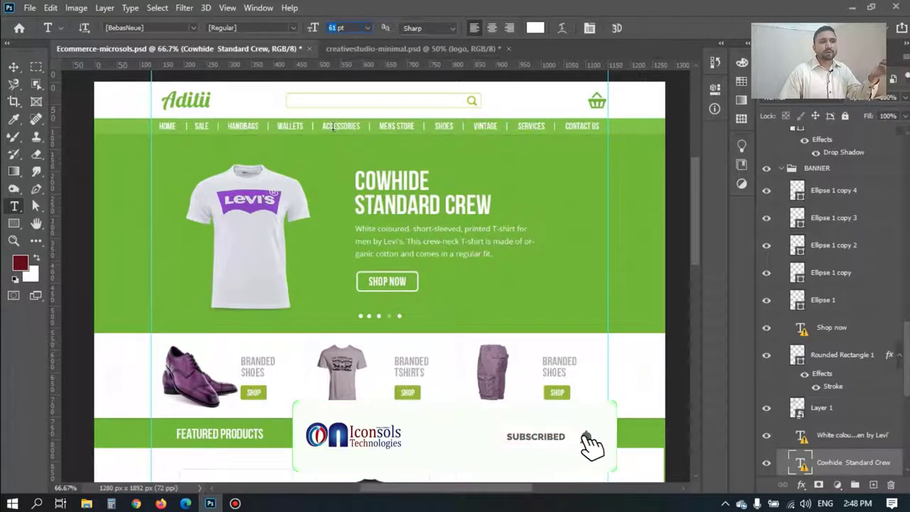
{"action": "left_click", "coordinate": [369, 186]}
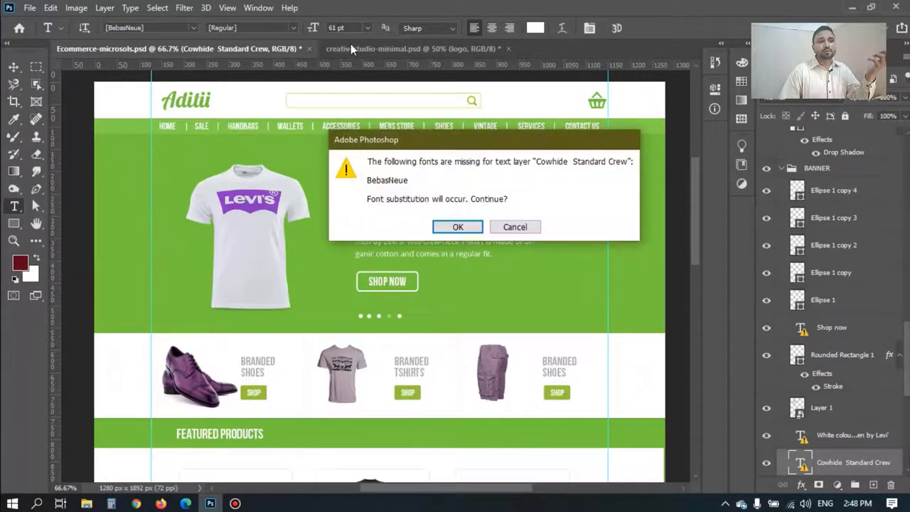
{"action": "left_click", "coordinate": [509, 228]}
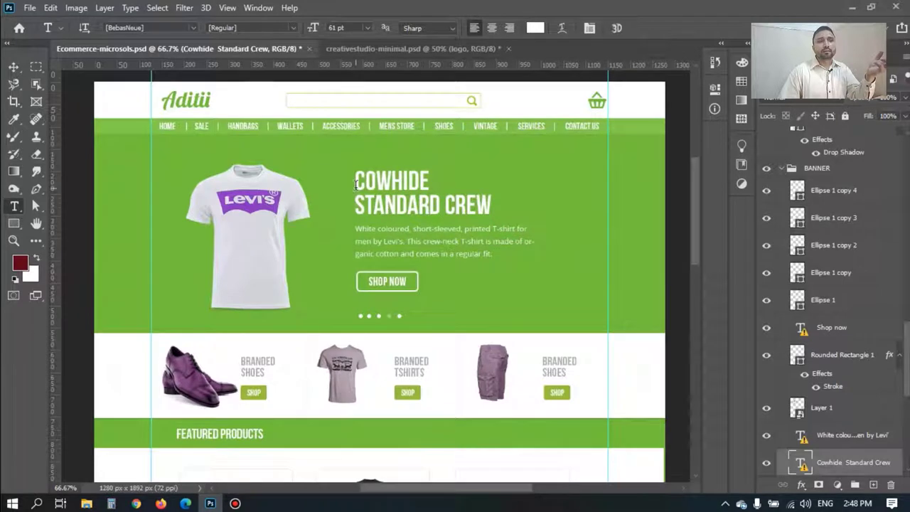
{"action": "left_click_drag", "start_coordinate": [357, 183], "coordinate": [429, 185]}
{"action": "left_click", "coordinate": [509, 228]}
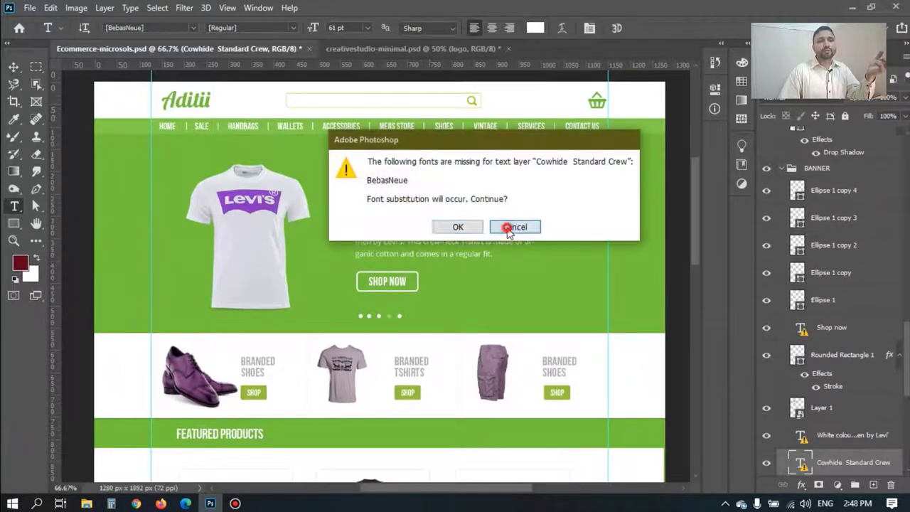
Step: Check the navigation menu text, dismiss its missing-font prompt, and return to the Move tool
{"action": "scroll", "coordinate": [263, 152], "scroll_direction": "up", "scroll_amount": 1}
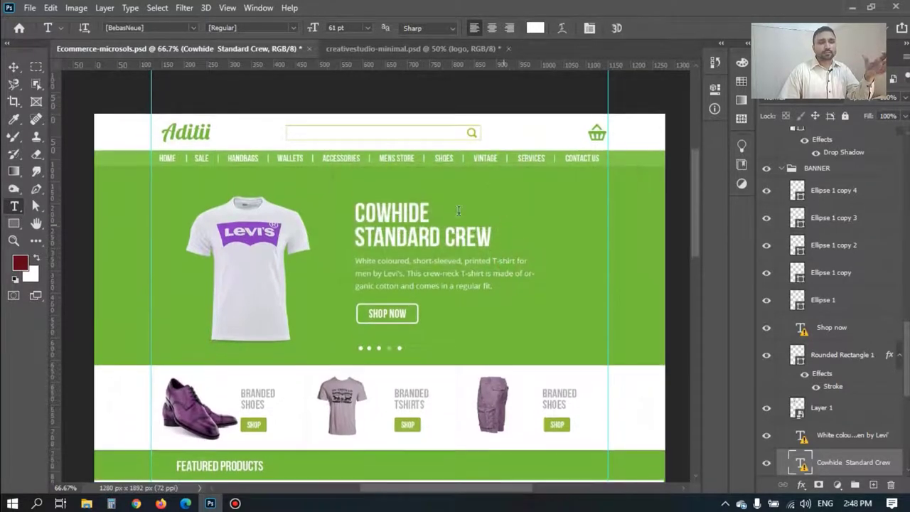
{"action": "left_click", "coordinate": [244, 158]}
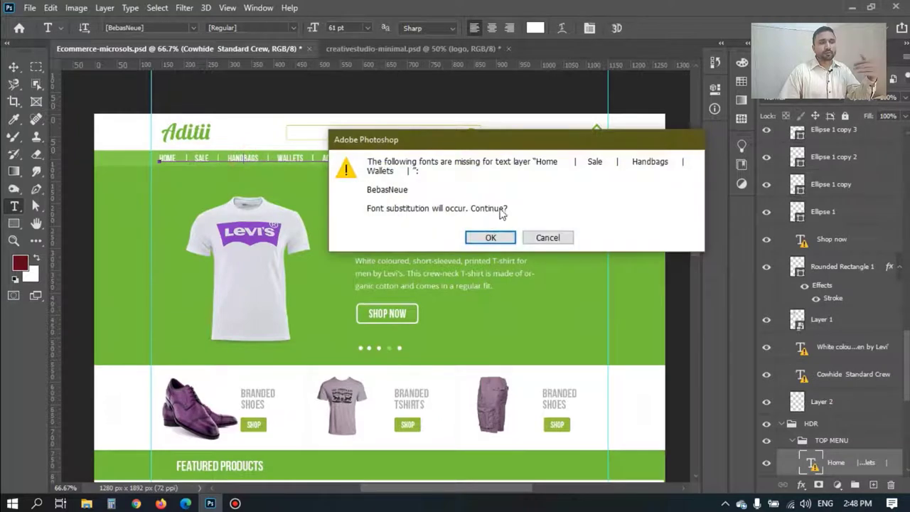
{"action": "left_click", "coordinate": [553, 239]}
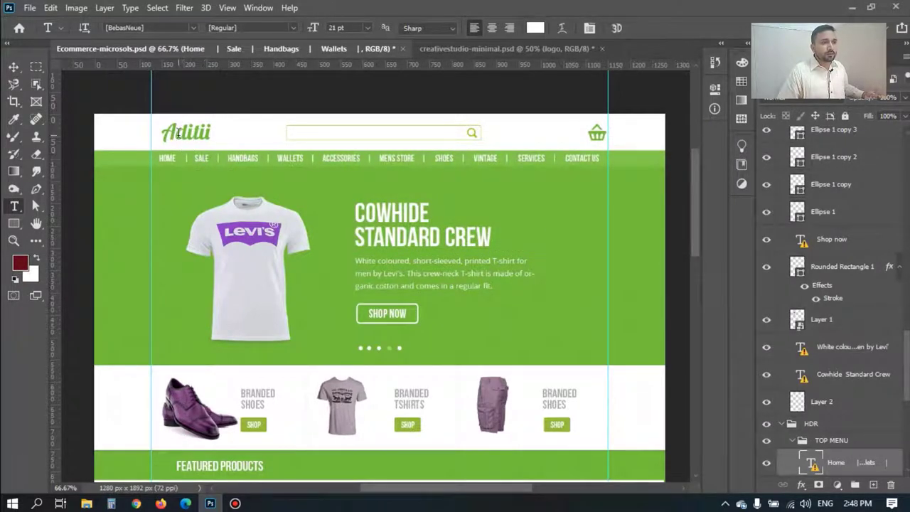
{"action": "left_click", "coordinate": [14, 67]}
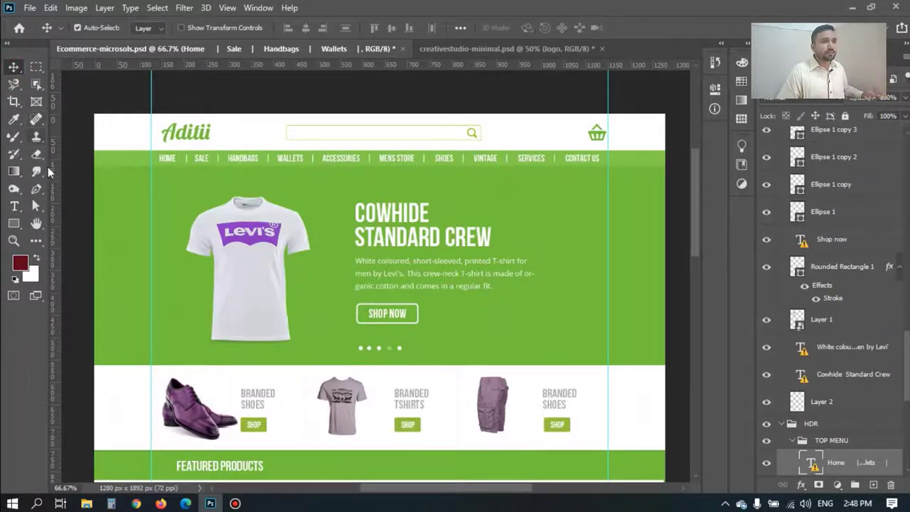
Step: Show the Info panel and keep its measurement units set to pixels
{"action": "scroll", "coordinate": [616, 159], "scroll_direction": "down", "scroll_amount": 3}
{"action": "scroll", "coordinate": [615, 159], "scroll_direction": "down", "scroll_amount": 2}
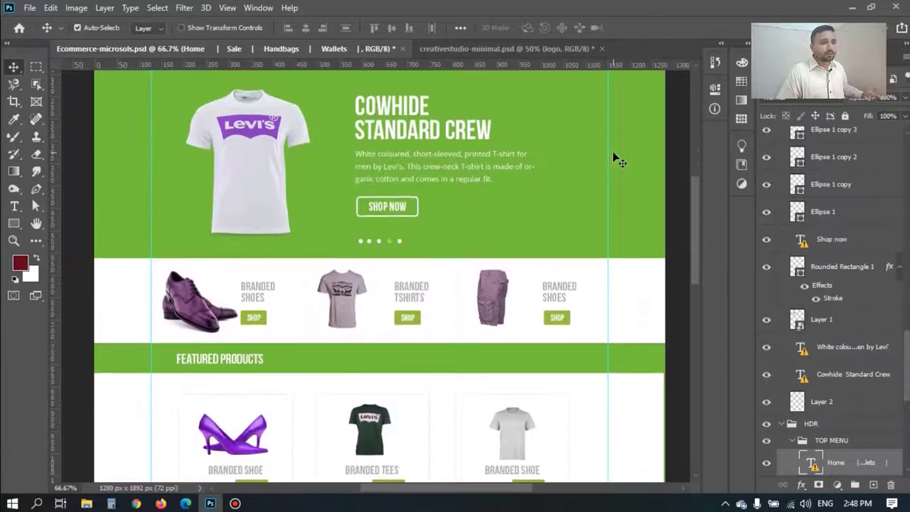
{"action": "scroll", "coordinate": [600, 156], "scroll_direction": "up", "scroll_amount": 5}
{"action": "scroll", "coordinate": [82, 103], "scroll_direction": "up", "scroll_amount": 1}
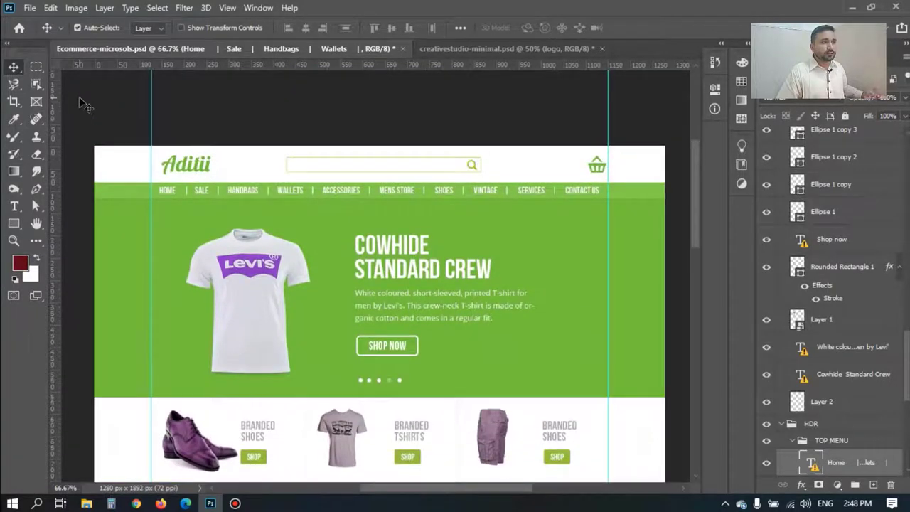
{"action": "key", "text": "F8"}
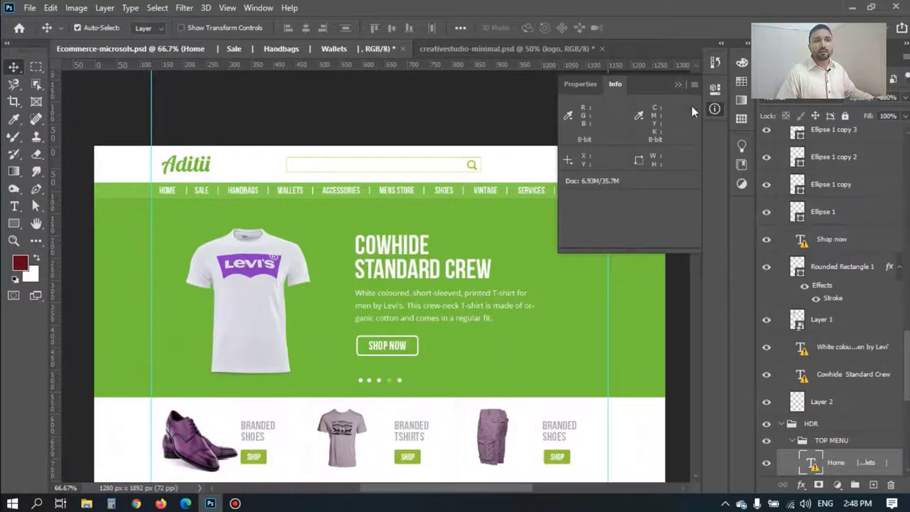
{"action": "left_click", "coordinate": [568, 162]}
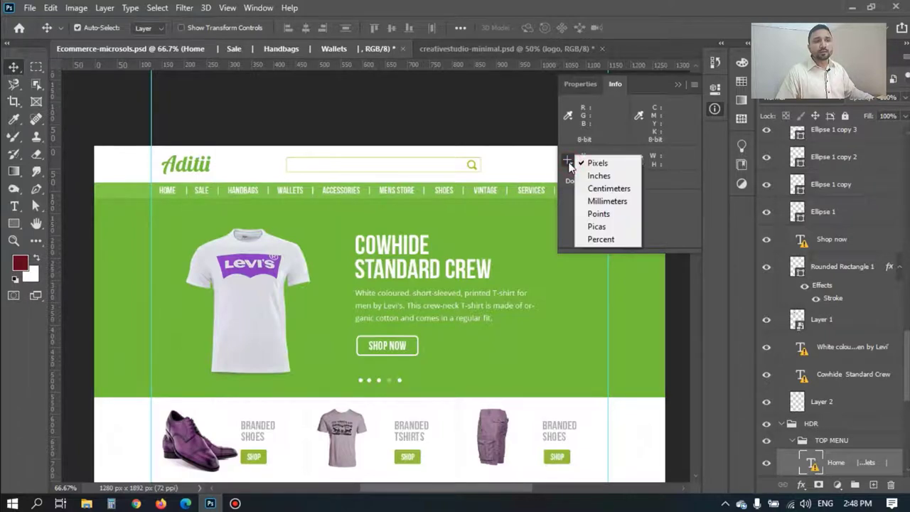
{"action": "left_click", "coordinate": [607, 164]}
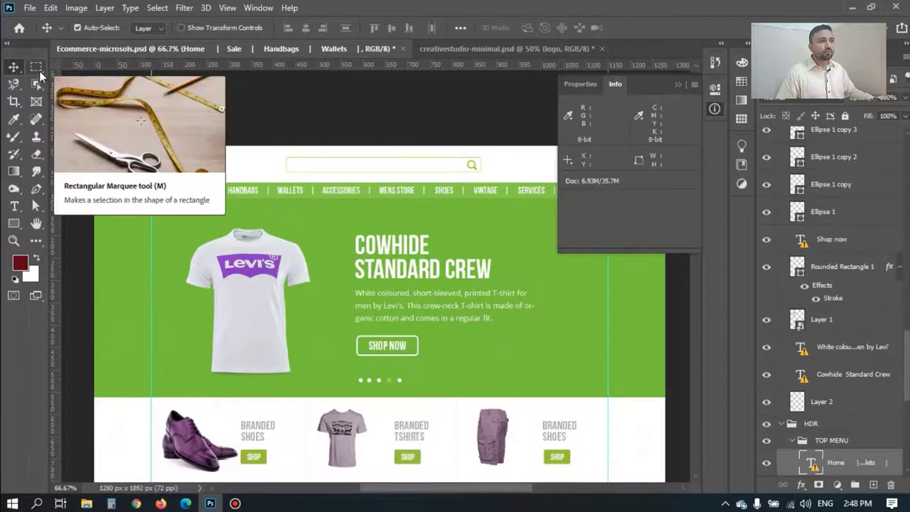
Step: Choose the Ruler Tool from the Eyedropper tool group
{"action": "left_click", "coordinate": [39, 123]}
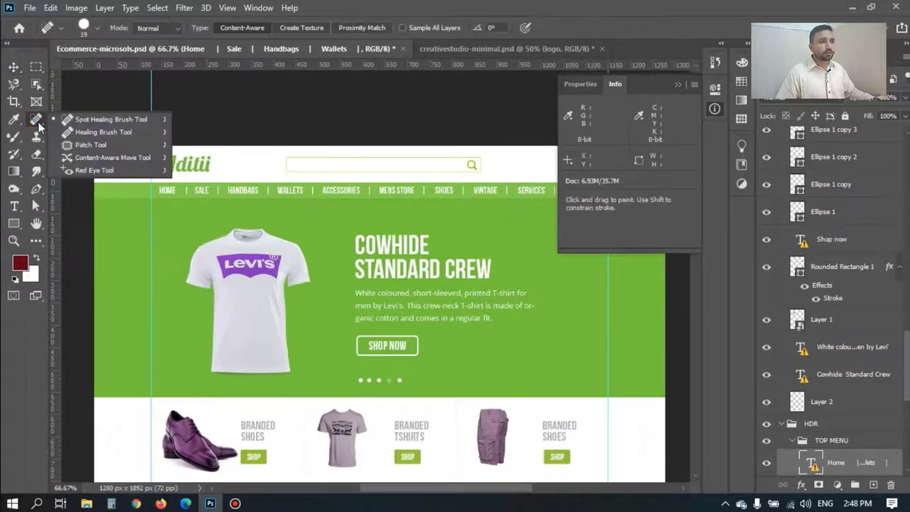
{"action": "left_click", "coordinate": [37, 85]}
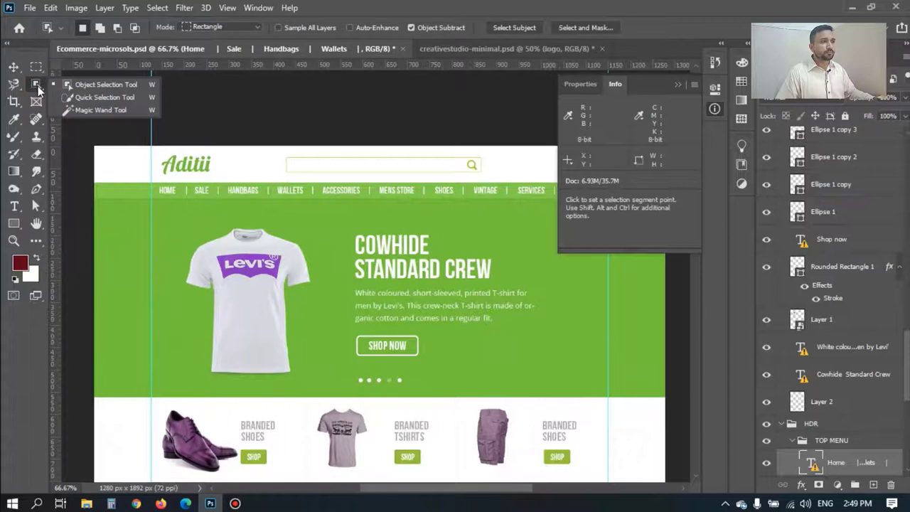
{"action": "left_click", "coordinate": [16, 119]}
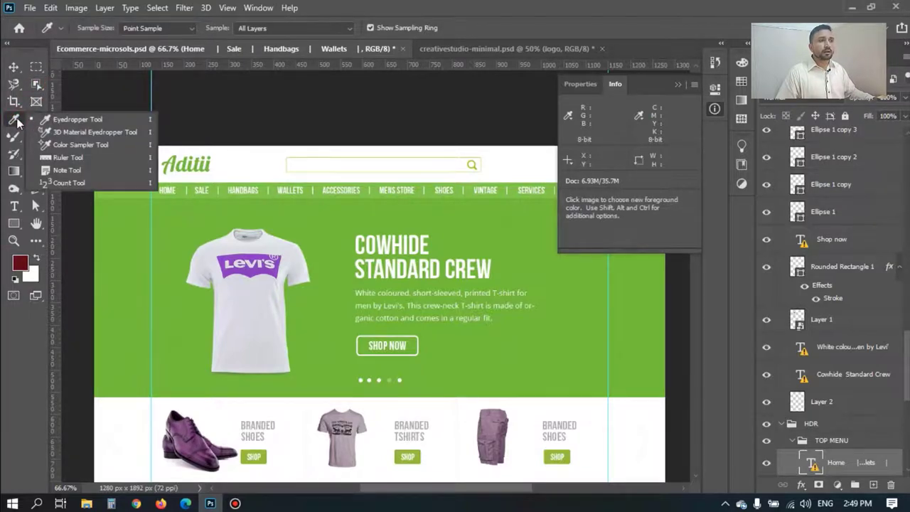
Step: Ruler-measure the header: 830 px across from the logo and 84 px down to the menu bar
{"action": "left_click", "coordinate": [79, 158]}
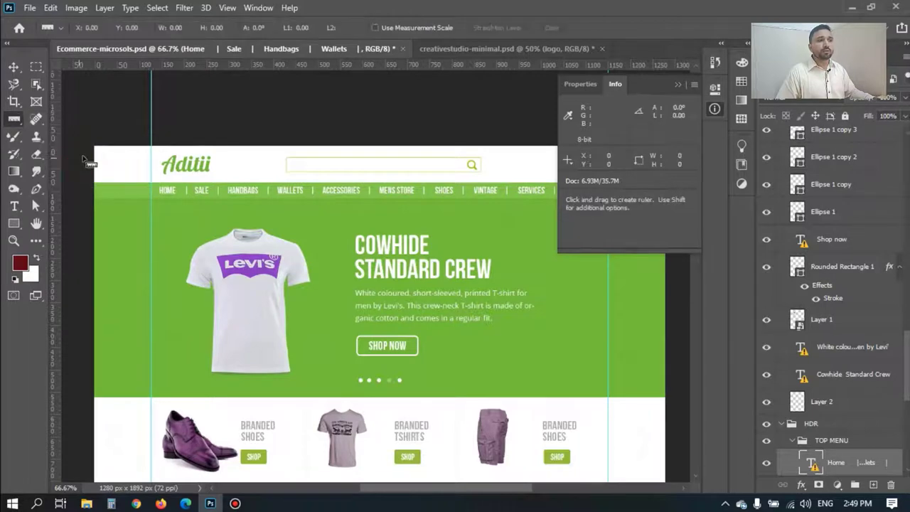
{"action": "mouse_move", "coordinate": [150, 169]}
{"action": "left_mouse_down"}
{"action": "mouse_move", "coordinate": [421, 190]}
{"action": "mouse_move", "coordinate": [522, 170]}
{"action": "left_mouse_up"}
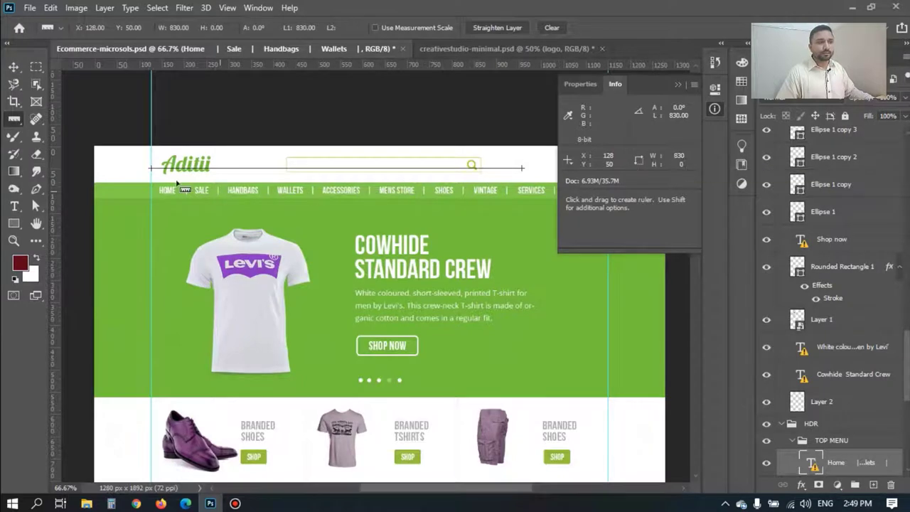
{"action": "left_click", "coordinate": [125, 166]}
{"action": "left_click_drag", "start_coordinate": [129, 145], "coordinate": [129, 186]}
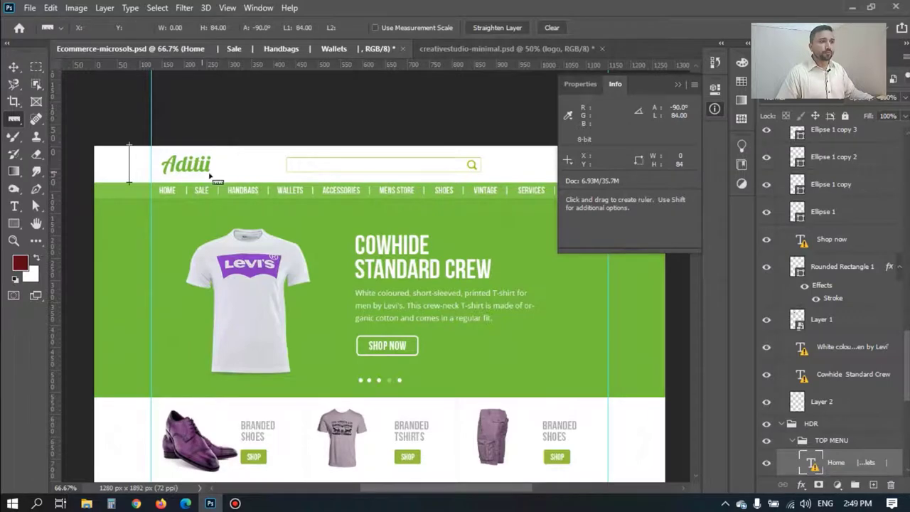
{"action": "left_click", "coordinate": [13, 241]}
Step: Zoom in to 600% on the HANDBAGS menu item
{"action": "left_click", "coordinate": [231, 167]}
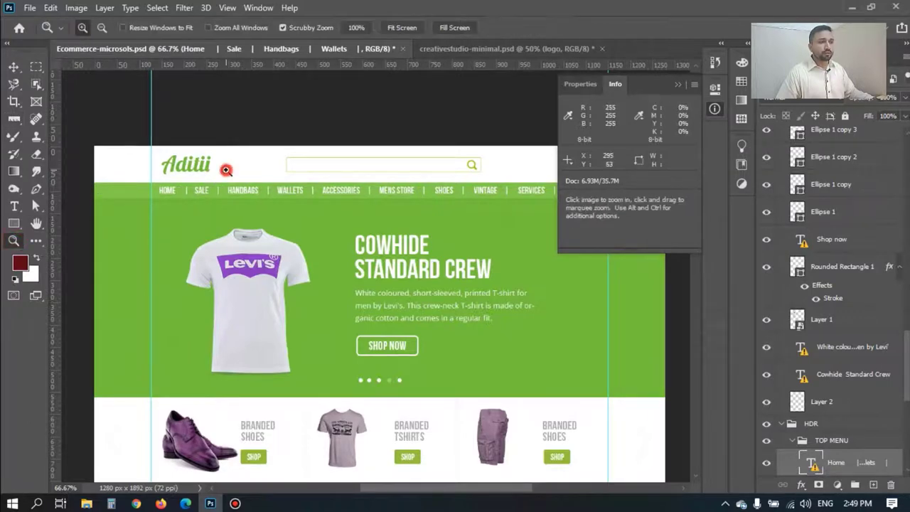
{"action": "left_click", "coordinate": [249, 166]}
{"action": "left_click", "coordinate": [250, 166]}
{"action": "scroll", "coordinate": [253, 206], "scroll_direction": "down", "scroll_amount": 2}
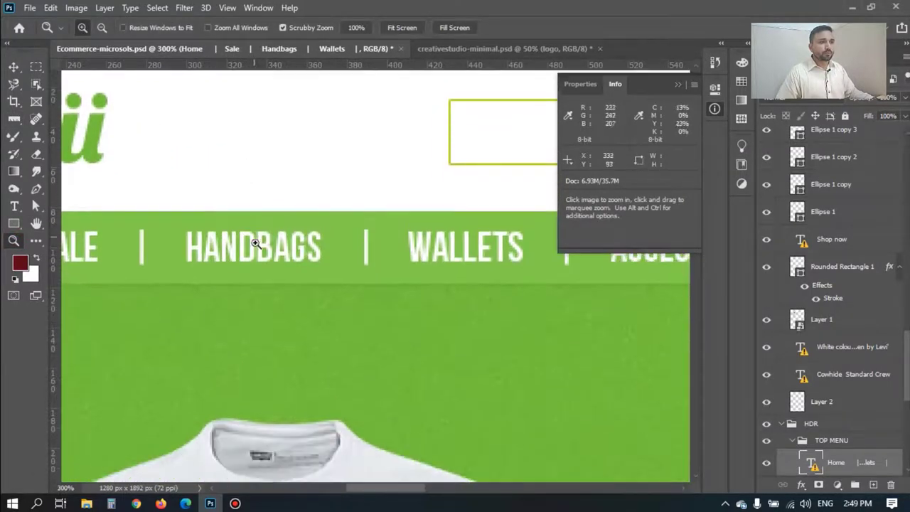
{"action": "left_click", "coordinate": [254, 241]}
{"action": "left_click", "coordinate": [254, 241]}
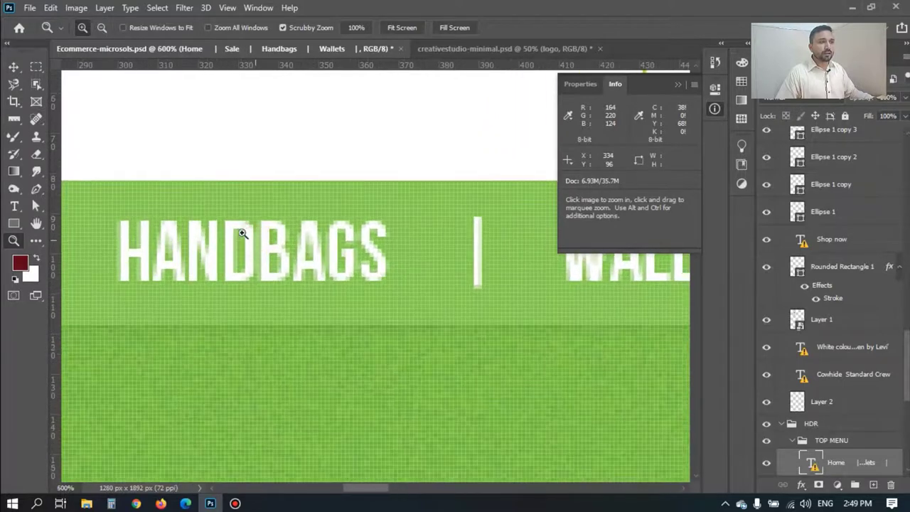
Step: Shift-constrain ruler measurements: menu bar 36 px tall, HANDBAGS item 78 px wide
{"action": "left_click", "coordinate": [14, 119]}
{"action": "mouse_move", "coordinate": [277, 181]}
{"action": "left_mouse_down"}
{"action": "mouse_move", "coordinate": [277, 315]}
{"action": "mouse_move", "coordinate": [364, 331]}
{"action": "mouse_move", "coordinate": [260, 327]}
{"action": "mouse_move", "coordinate": [298, 329]}
{"action": "left_mouse_up"}
{"action": "key", "text": "shift"}
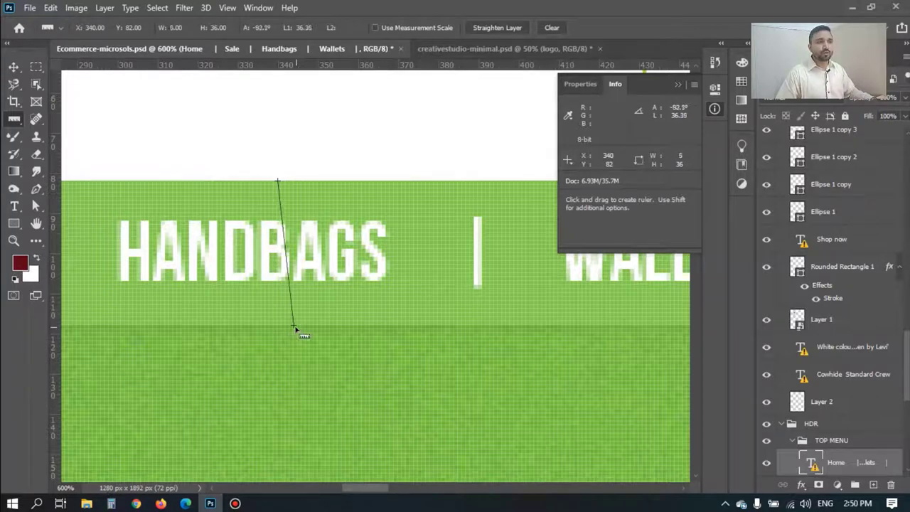
{"action": "mouse_move", "coordinate": [161, 309]}
{"action": "left_mouse_down"}
{"action": "mouse_move", "coordinate": [376, 307]}
{"action": "mouse_move", "coordinate": [453, 319]}
{"action": "left_mouse_up"}
{"action": "key", "text": "shift"}
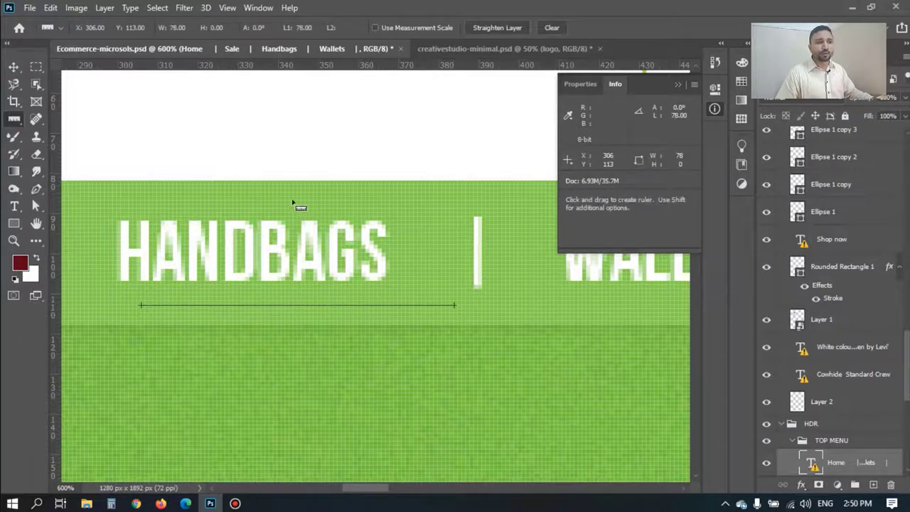
{"action": "left_click_drag", "start_coordinate": [270, 182], "coordinate": [269, 277]}
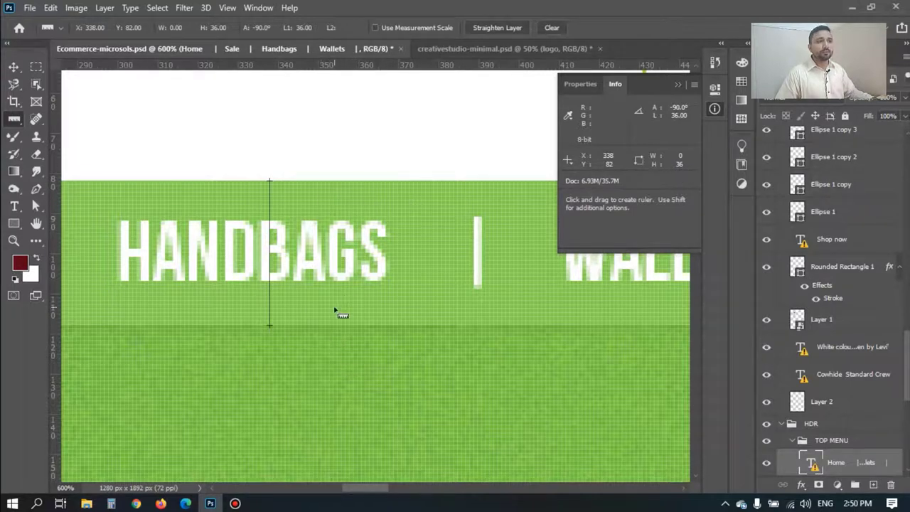
{"action": "scroll", "coordinate": [334, 310], "scroll_direction": "up", "scroll_amount": 2}
{"action": "scroll", "coordinate": [332, 284], "scroll_direction": "up", "scroll_amount": 3}
Step: Measure 82 px straight down from the page top to the green menu bar, then pan to the logo
{"action": "scroll", "coordinate": [329, 256], "scroll_direction": "up", "scroll_amount": 3}
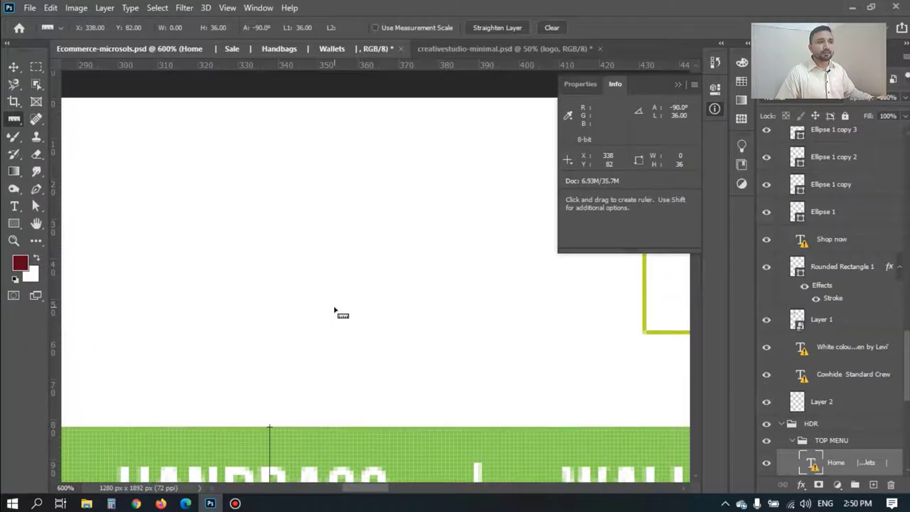
{"action": "left_click_drag", "start_coordinate": [321, 109], "coordinate": [324, 438]}
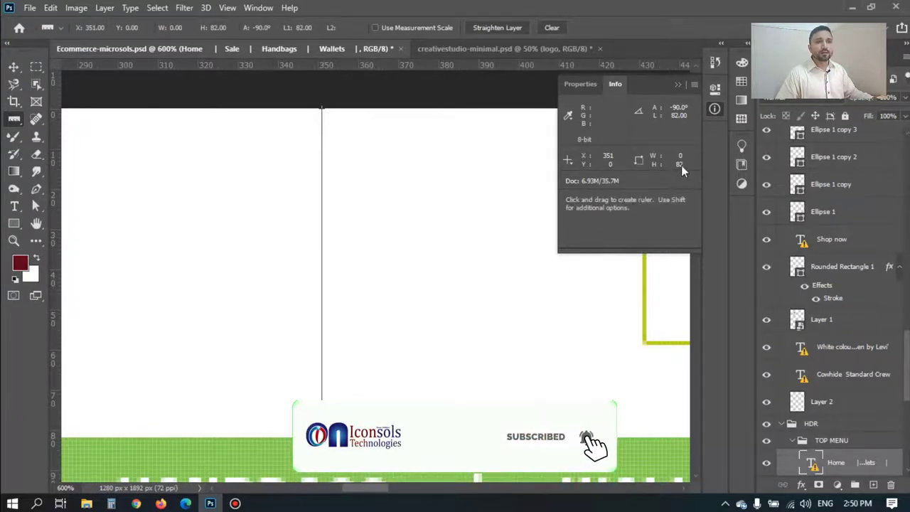
{"action": "scroll", "coordinate": [378, 101], "scroll_direction": "down", "scroll_amount": 1}
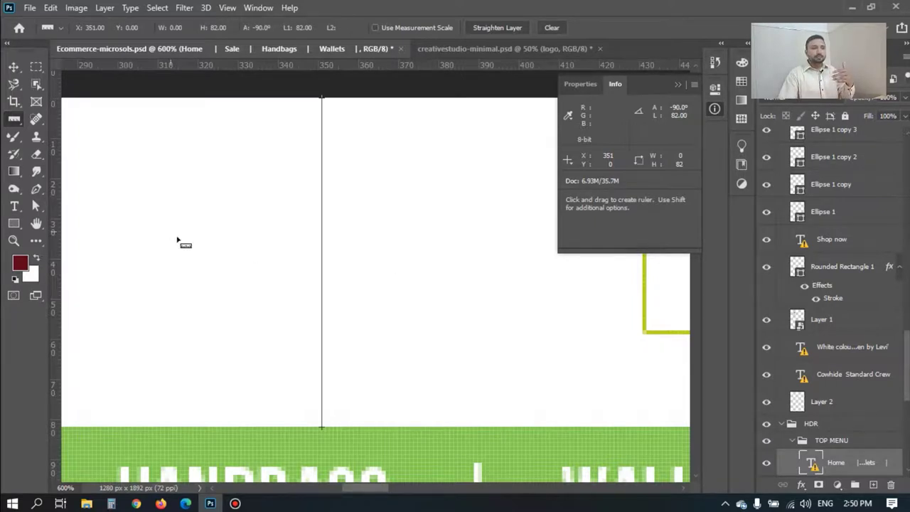
{"action": "left_click_drag", "start_coordinate": [366, 490], "coordinate": [321, 491]}
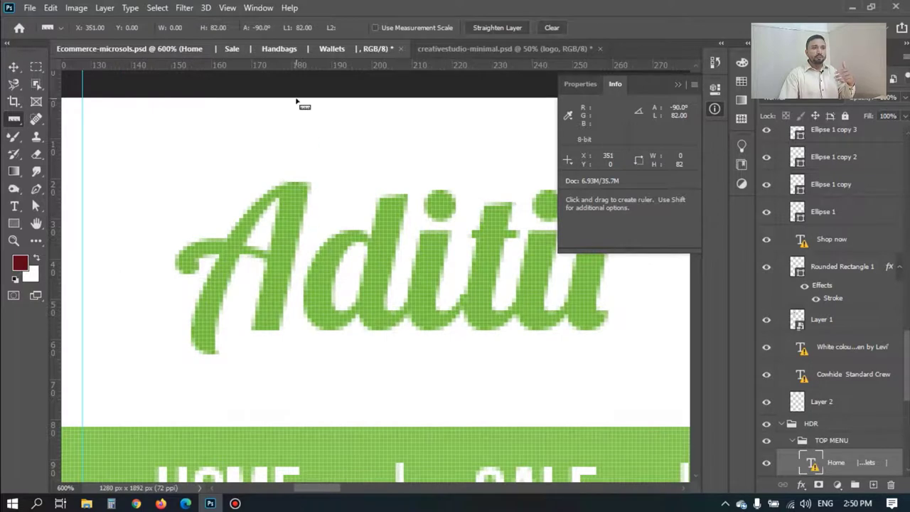
Step: Ruler-measure the logo's 21 px top and 22 px left gaps and the search box's 26 px top gap
{"action": "left_click_drag", "start_coordinate": [297, 96], "coordinate": [297, 180]}
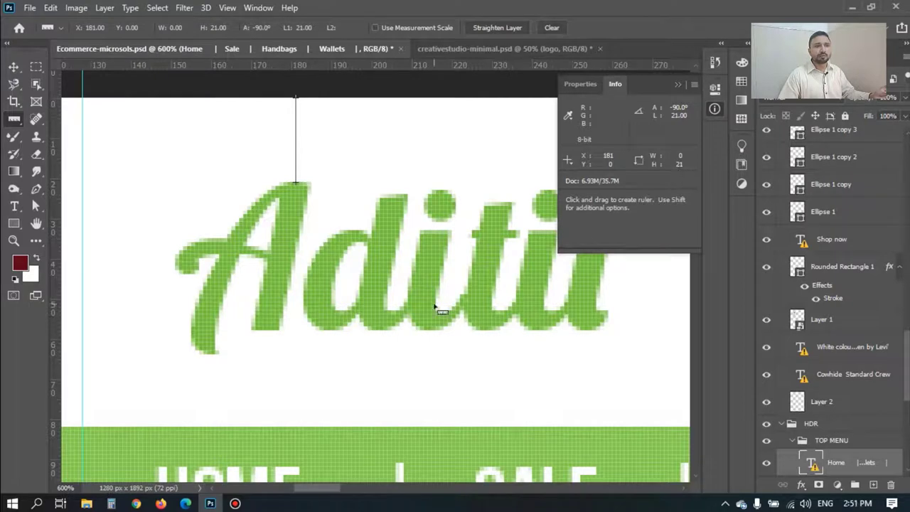
{"action": "left_click_drag", "start_coordinate": [82, 274], "coordinate": [171, 274]}
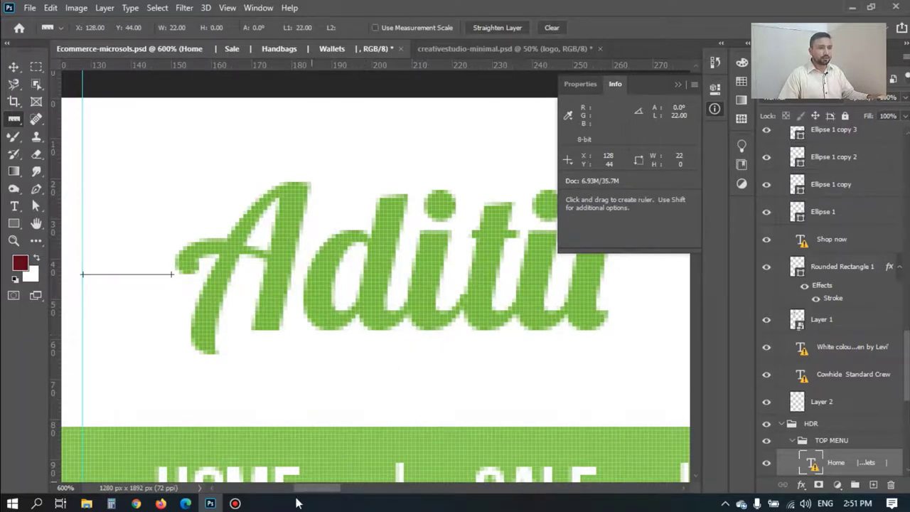
{"action": "left_click_drag", "start_coordinate": [310, 490], "coordinate": [392, 499]}
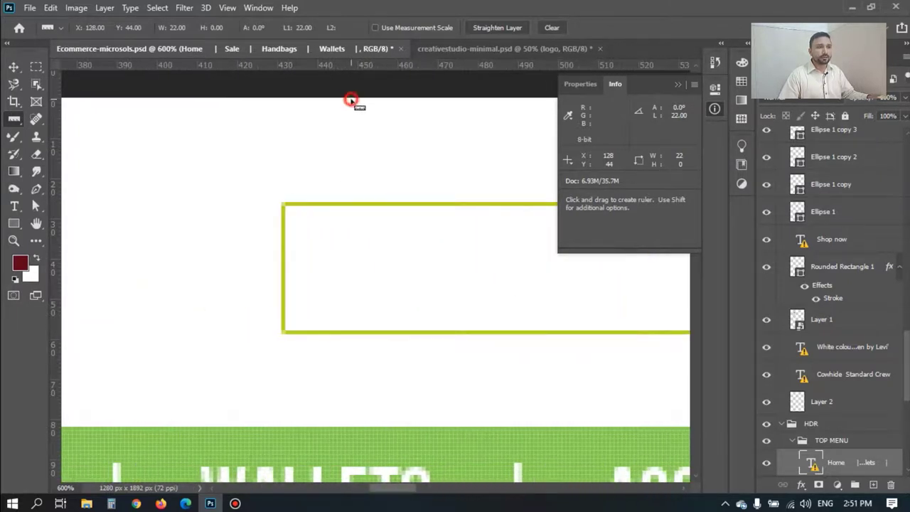
{"action": "left_click_drag", "start_coordinate": [351, 101], "coordinate": [349, 146]}
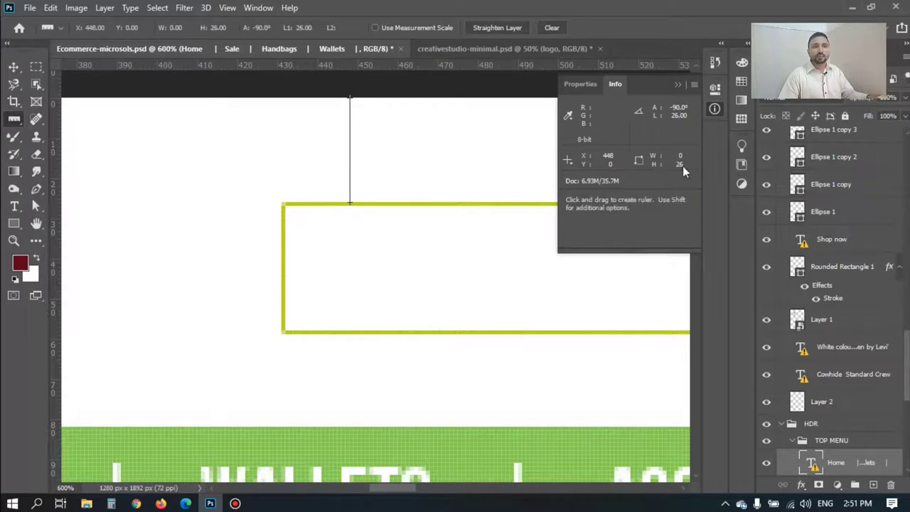
Step: Close the Info panel and zoom out to 200%
{"action": "left_click", "coordinate": [680, 85]}
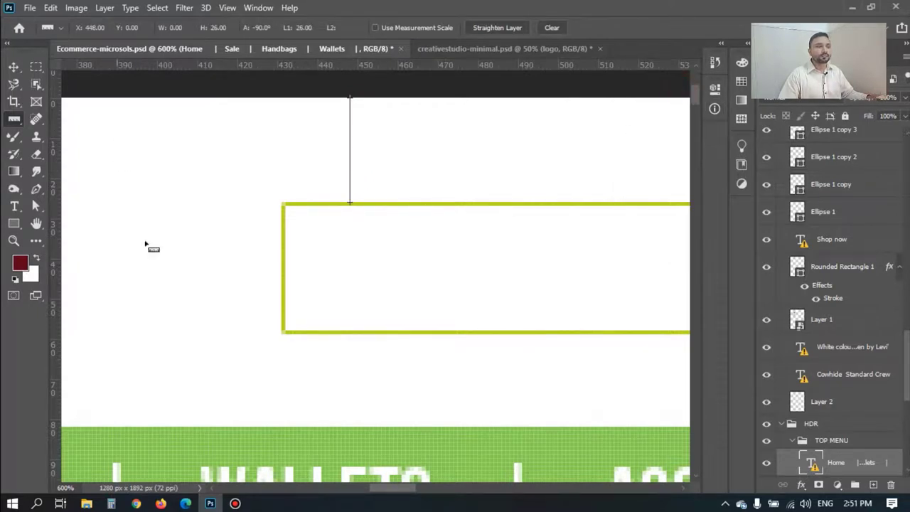
{"action": "key", "text": "z"}
{"action": "left_click_drag", "start_coordinate": [493, 282], "coordinate": [441, 299]}
{"action": "left_click_drag", "start_coordinate": [393, 485], "coordinate": [450, 488]}
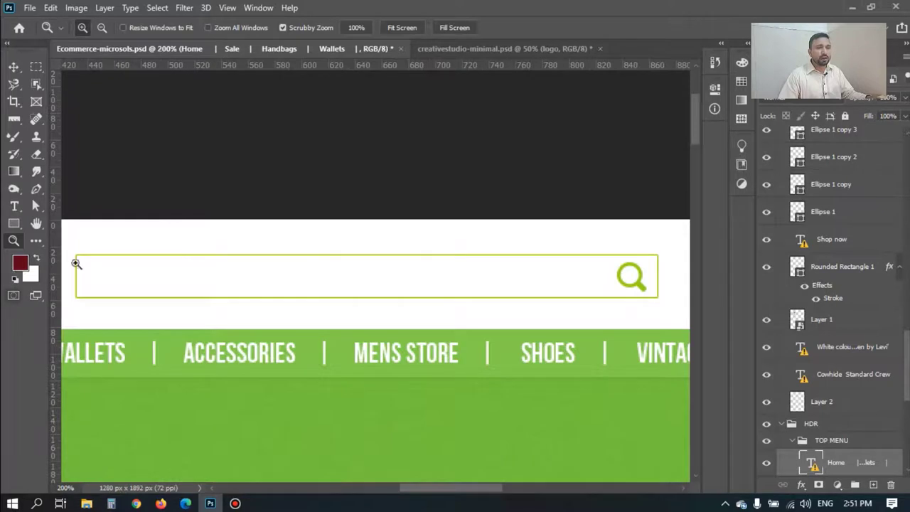
Step: Marquee the search box and read its 436 × 33 px size in the Info panel
{"action": "left_click", "coordinate": [37, 69]}
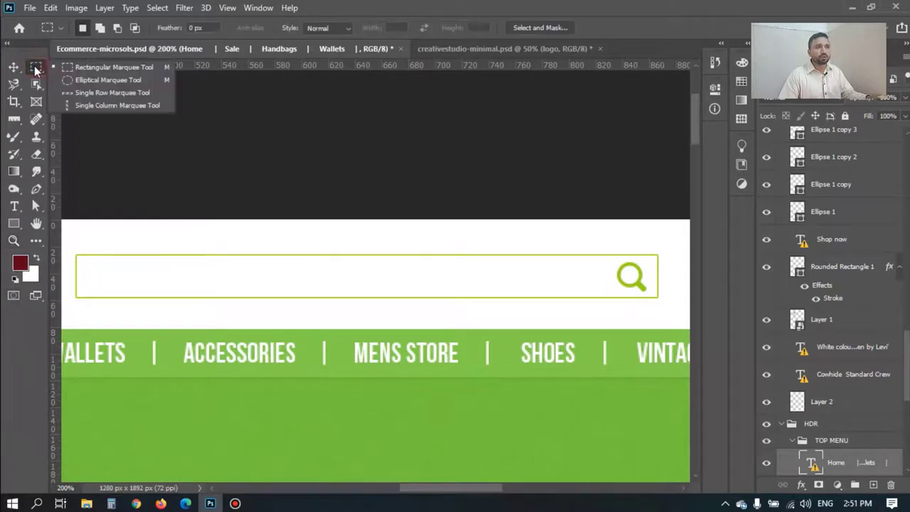
{"action": "left_click", "coordinate": [70, 64]}
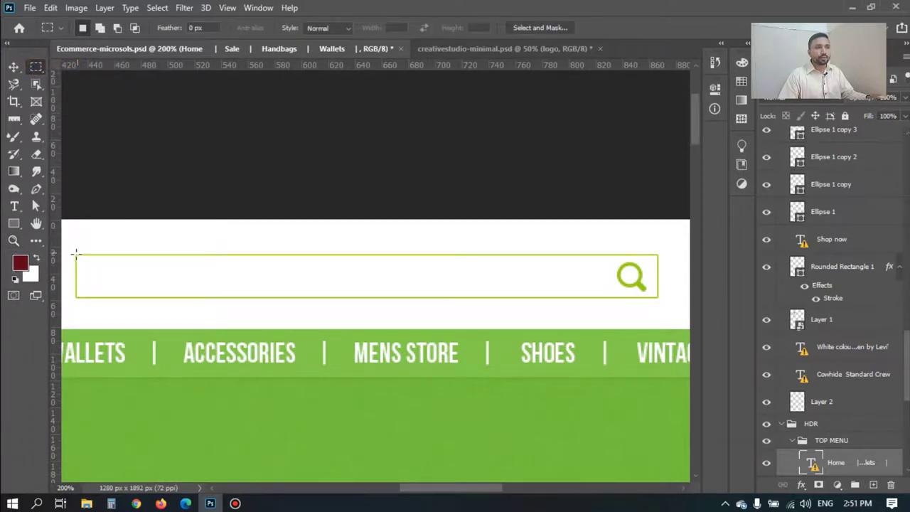
{"action": "left_click_drag", "start_coordinate": [76, 255], "coordinate": [657, 299]}
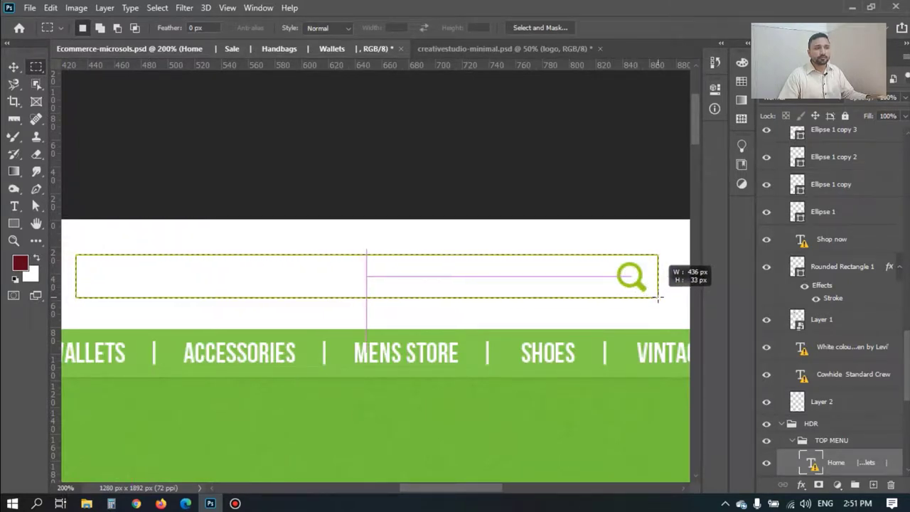
{"action": "left_click_drag", "start_coordinate": [657, 299], "coordinate": [659, 299]}
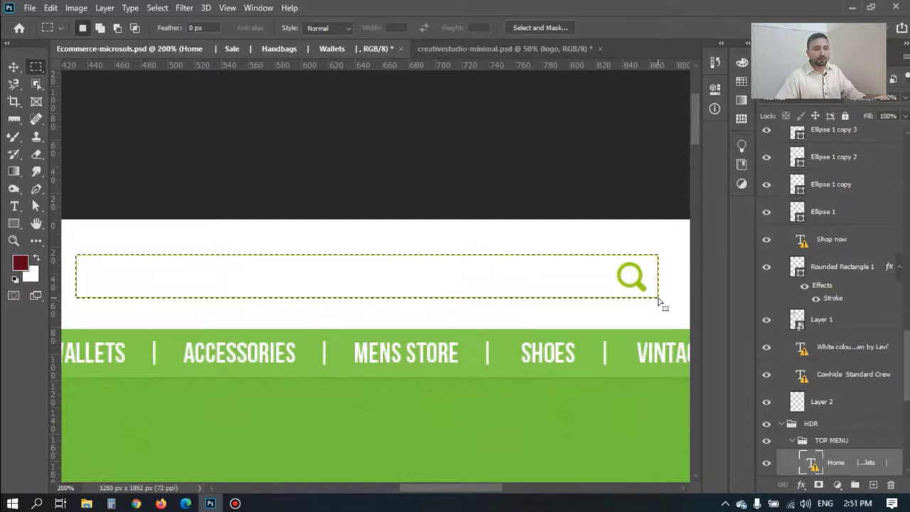
{"action": "key", "text": "F8"}
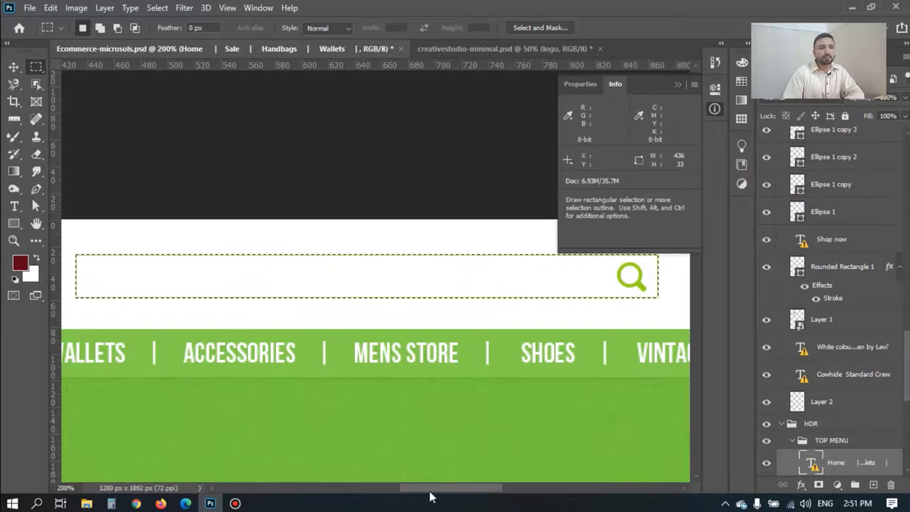
Step: Measure the 23 px gap above the basket icon with a thin marquee, then magnify the icon
{"action": "left_click_drag", "start_coordinate": [431, 487], "coordinate": [548, 489]}
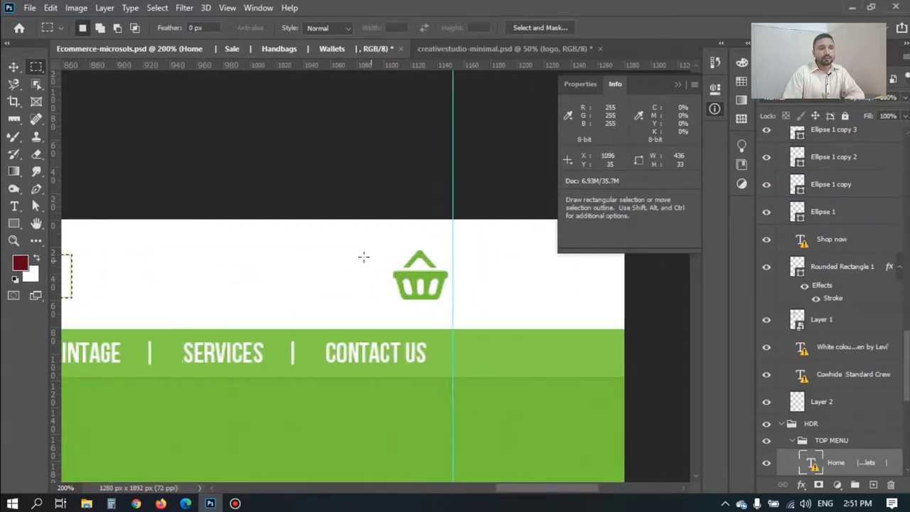
{"action": "left_click_drag", "start_coordinate": [385, 235], "coordinate": [452, 315]}
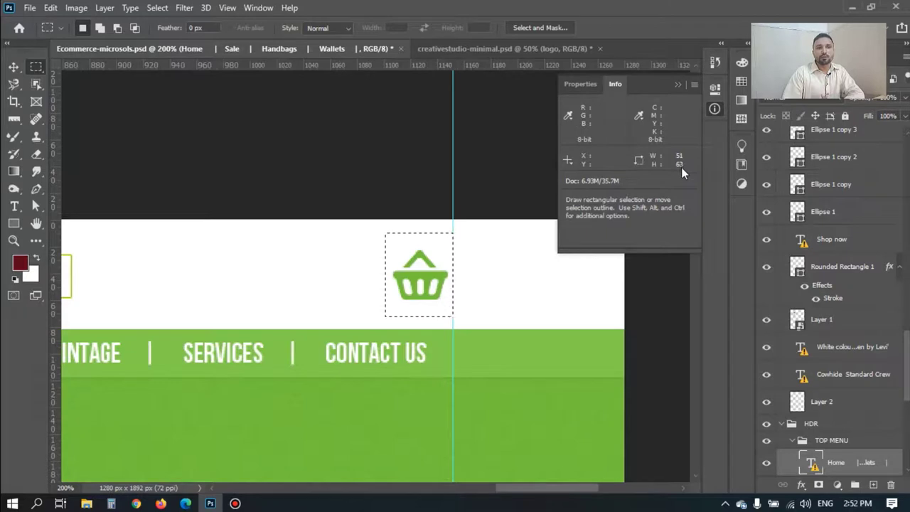
{"action": "left_click", "coordinate": [369, 266]}
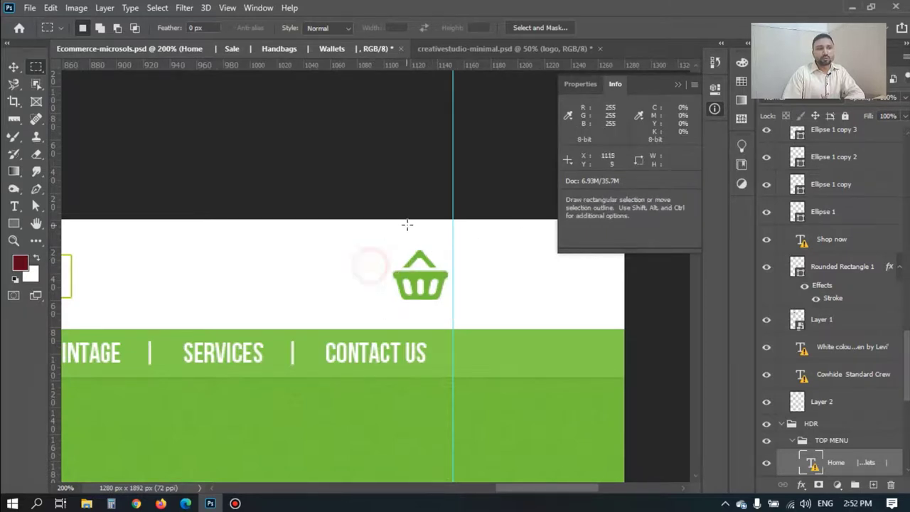
{"action": "left_click_drag", "start_coordinate": [417, 220], "coordinate": [418, 248]}
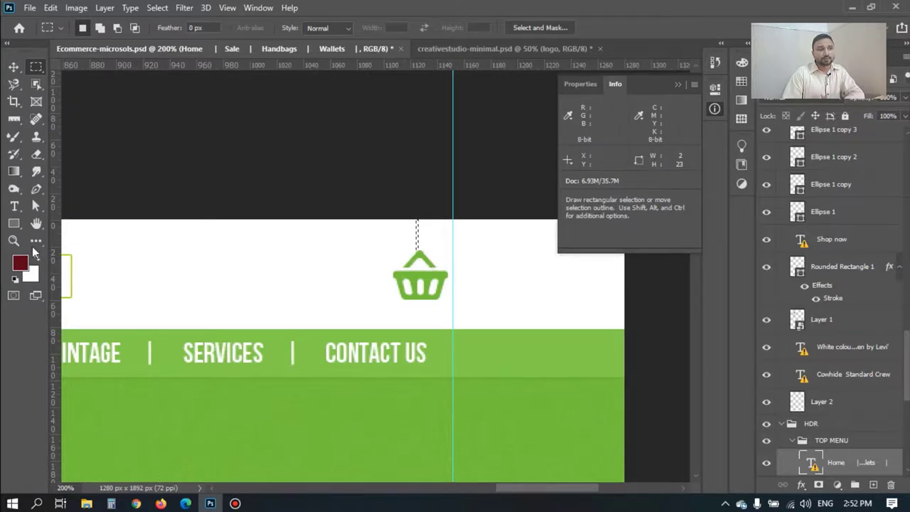
{"action": "left_click", "coordinate": [14, 240]}
{"action": "left_click_drag", "start_coordinate": [425, 241], "coordinate": [424, 243]}
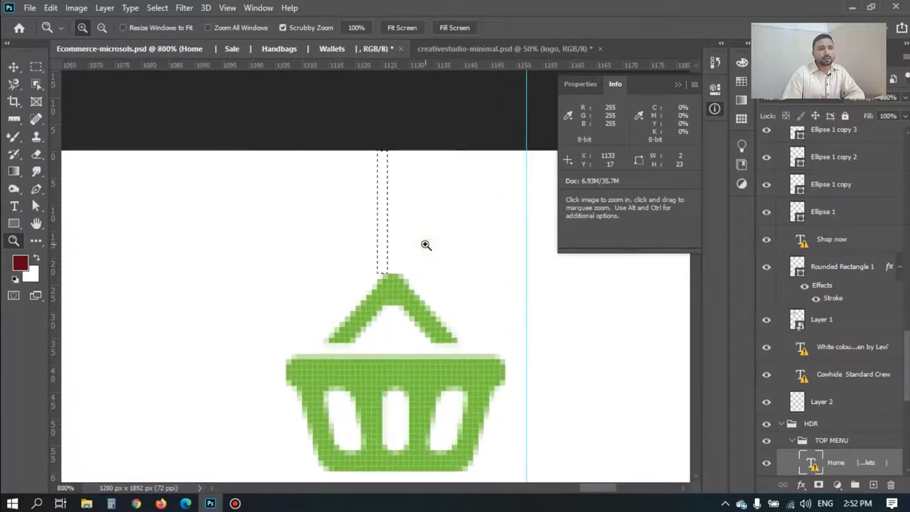
Step: Scroll to the menu bar and draw a trial marquee strip across the SHOES label
{"action": "left_click_drag", "start_coordinate": [590, 487], "coordinate": [481, 488]}
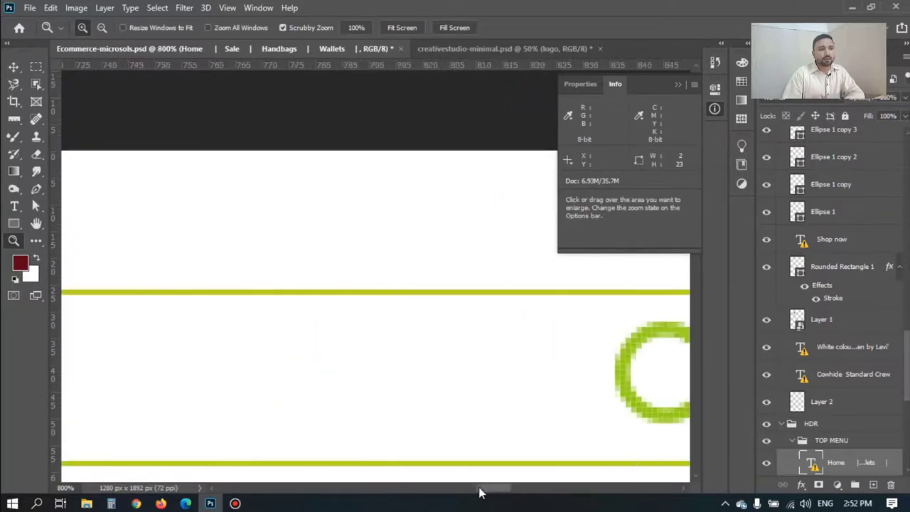
{"action": "scroll", "coordinate": [429, 424], "scroll_direction": "down", "scroll_amount": 2}
{"action": "scroll", "coordinate": [429, 425], "scroll_direction": "down", "scroll_amount": 2}
{"action": "scroll", "coordinate": [429, 424], "scroll_direction": "down", "scroll_amount": 2}
{"action": "scroll", "coordinate": [428, 419], "scroll_direction": "down", "scroll_amount": 2}
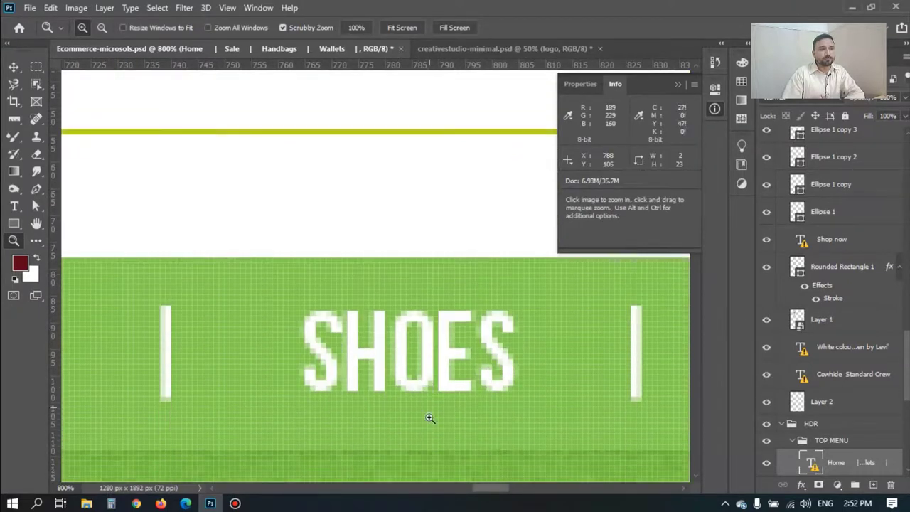
{"action": "scroll", "coordinate": [427, 417], "scroll_direction": "down", "scroll_amount": 1}
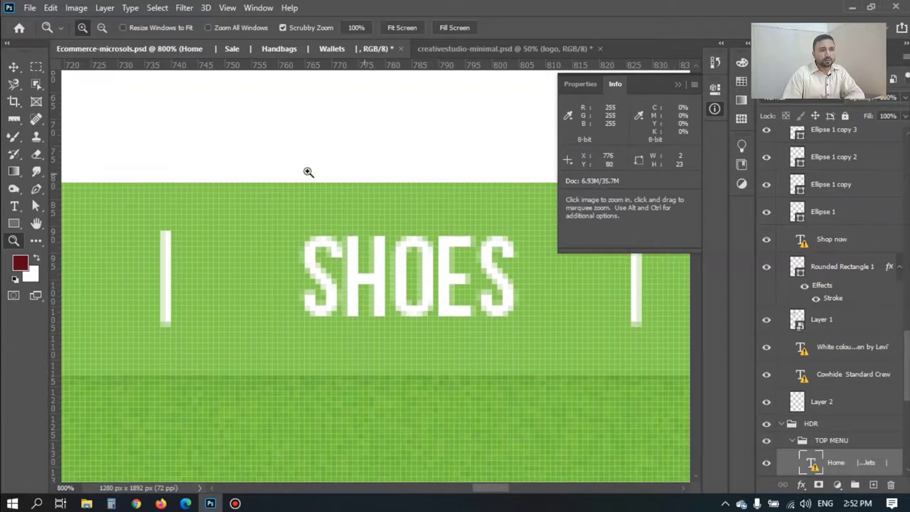
{"action": "left_click", "coordinate": [36, 66]}
{"action": "left_click_drag", "start_coordinate": [326, 161], "coordinate": [352, 374]}
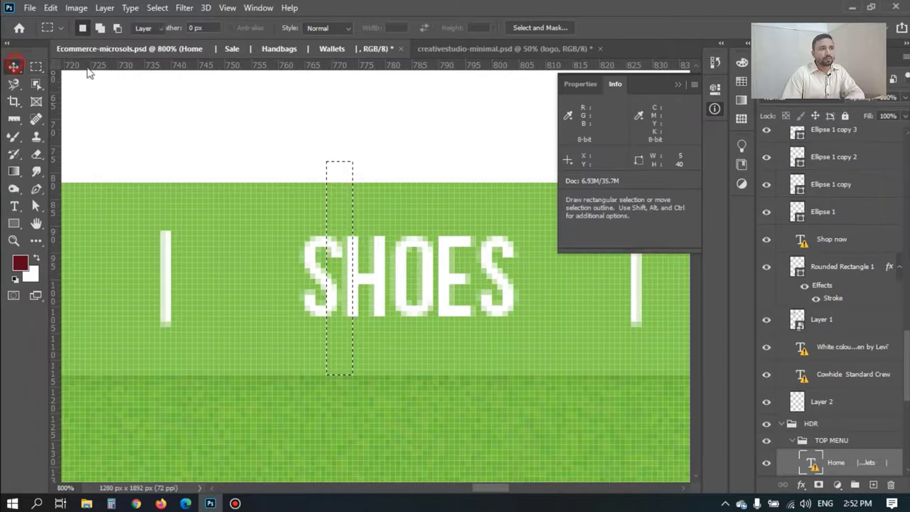
Step: Place a horizontal guide at the menu bar's bottom edge and marquee the bar's 36 px height
{"action": "left_click_drag", "start_coordinate": [107, 66], "coordinate": [125, 184]}
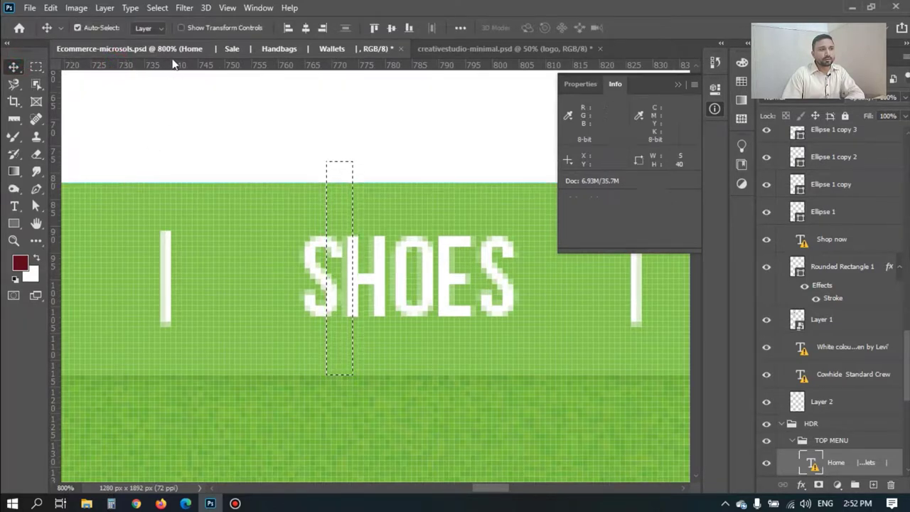
{"action": "left_click_drag", "start_coordinate": [125, 183], "coordinate": [174, 80]}
{"action": "mouse_move", "coordinate": [175, 138]}
{"action": "left_mouse_down"}
{"action": "mouse_move", "coordinate": [178, 337]}
{"action": "mouse_move", "coordinate": [193, 375]}
{"action": "left_mouse_up"}
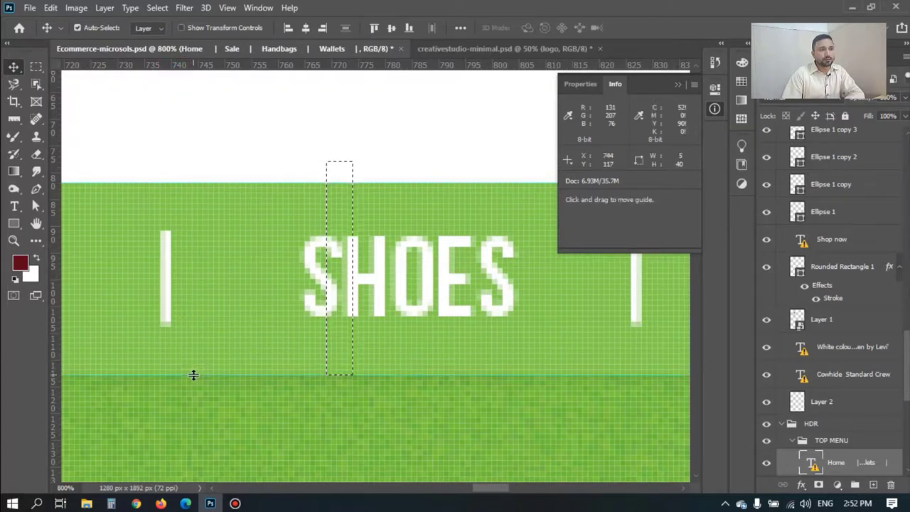
{"action": "left_click", "coordinate": [36, 66]}
{"action": "left_click", "coordinate": [108, 93]}
{"action": "left_click_drag", "start_coordinate": [260, 184], "coordinate": [264, 375]}
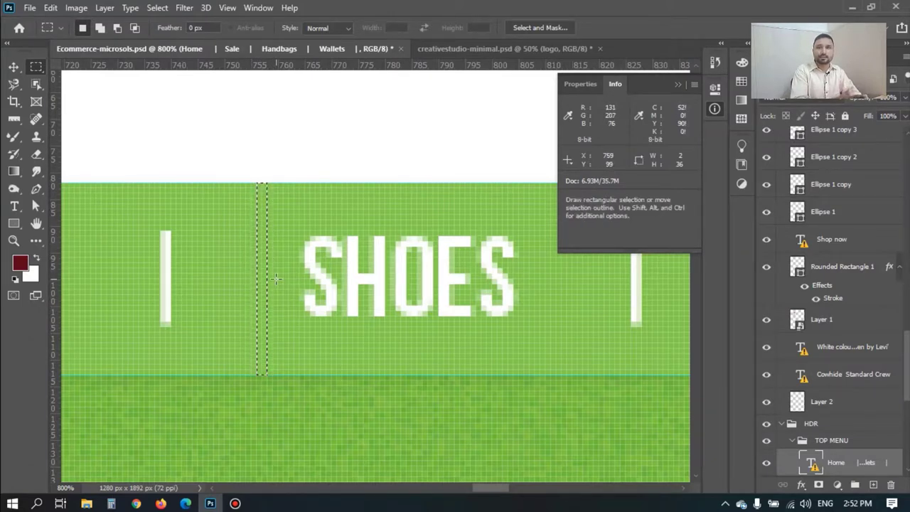
Step: Zoom out and bring the hero description text into view
{"action": "key", "text": "z"}
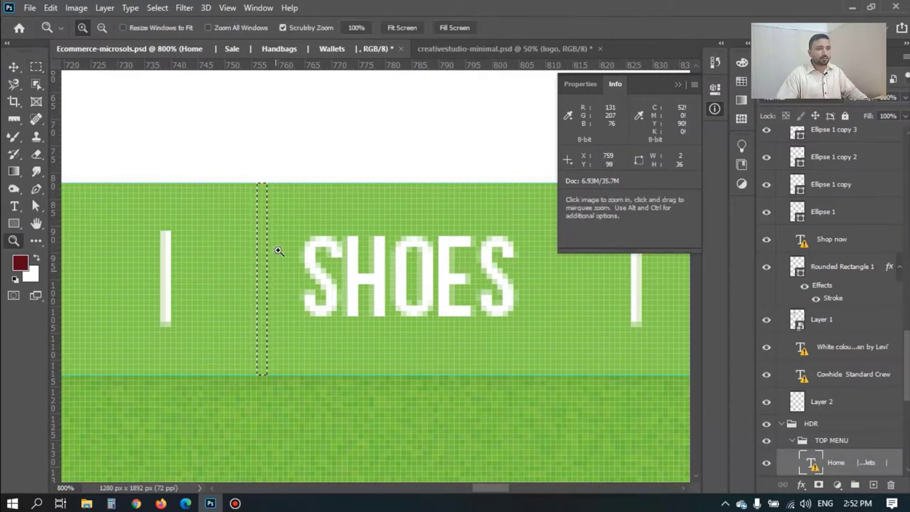
{"action": "left_click", "coordinate": [278, 237], "text": "alt"}
{"action": "mouse_move", "coordinate": [278, 237]}
{"action": "left_mouse_down"}
{"action": "mouse_move", "coordinate": [444, 329]}
{"action": "mouse_move", "coordinate": [443, 319]}
{"action": "left_mouse_up"}
Step: Check the hero description and Shop now text layers, dismissing the missing OpenSans warnings
{"action": "key", "text": "t"}
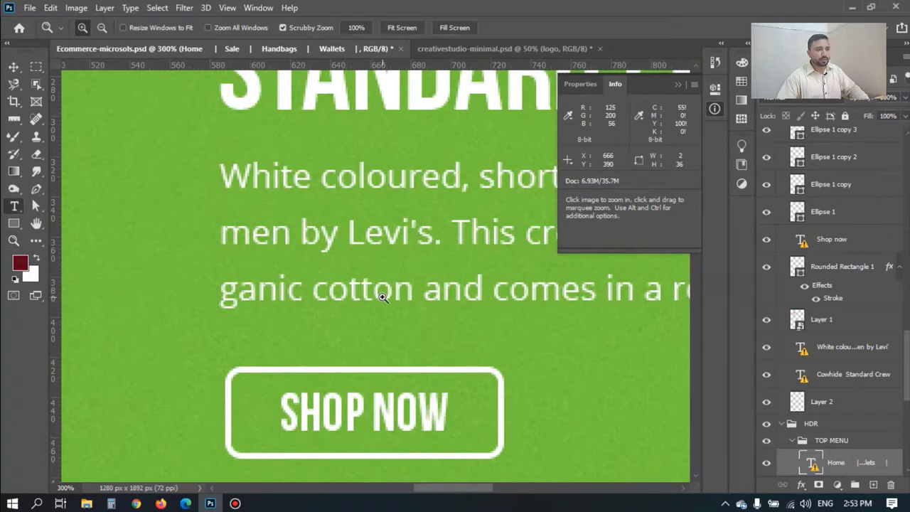
{"action": "left_click", "coordinate": [329, 186]}
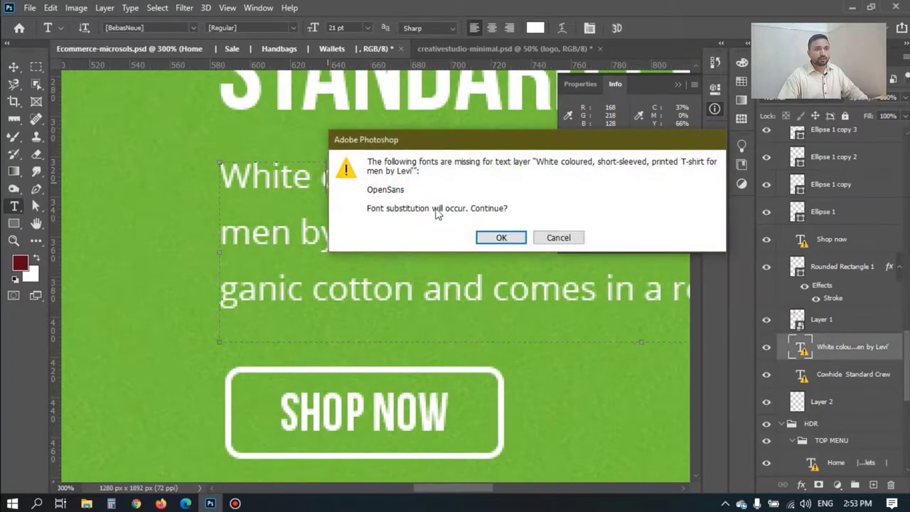
{"action": "left_click", "coordinate": [558, 237]}
{"action": "scroll", "coordinate": [331, 298], "scroll_direction": "down", "scroll_amount": 4}
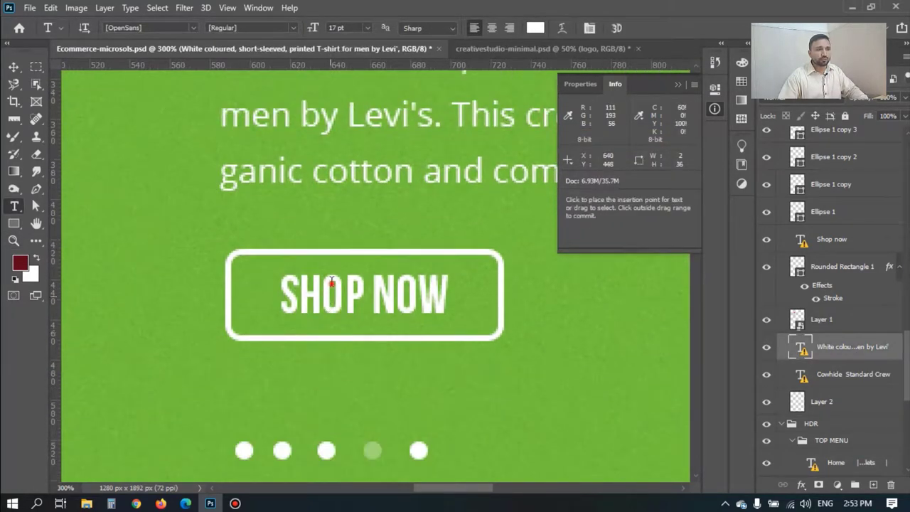
{"action": "left_click", "coordinate": [331, 282]}
{"action": "left_click", "coordinate": [486, 226]}
Step: Scroll down and zoom in on the footer's Mens Store brand list
{"action": "scroll", "coordinate": [241, 374], "scroll_direction": "down", "scroll_amount": 5}
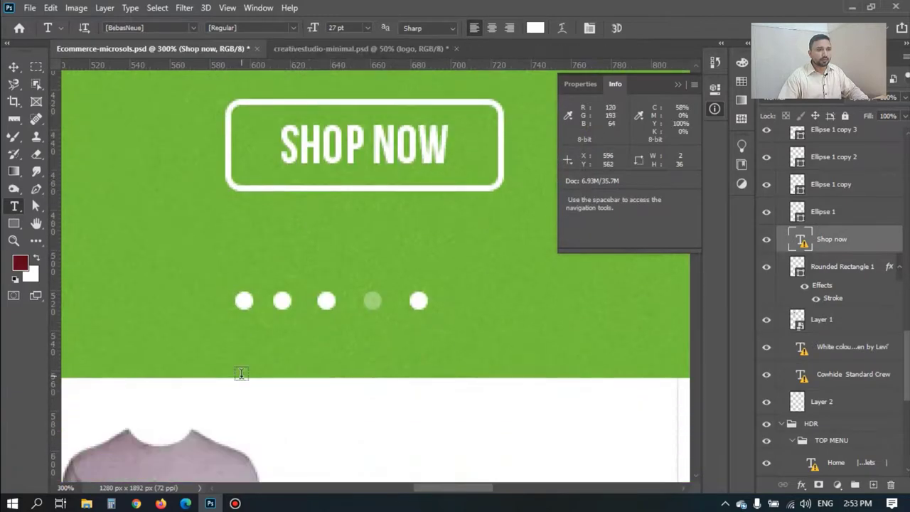
{"action": "scroll", "coordinate": [241, 374], "scroll_direction": "down", "scroll_amount": 5}
{"action": "scroll", "coordinate": [241, 374], "scroll_direction": "down", "scroll_amount": 4}
{"action": "scroll", "coordinate": [241, 374], "scroll_direction": "down", "scroll_amount": 3}
{"action": "scroll", "coordinate": [241, 374], "scroll_direction": "down", "scroll_amount": 5}
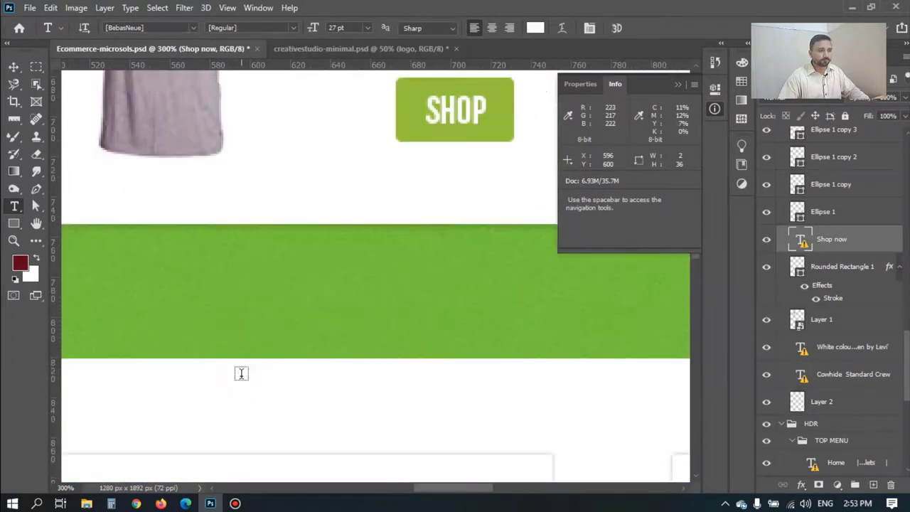
{"action": "key", "text": "z"}
{"action": "left_click", "coordinate": [321, 351], "text": "alt"}
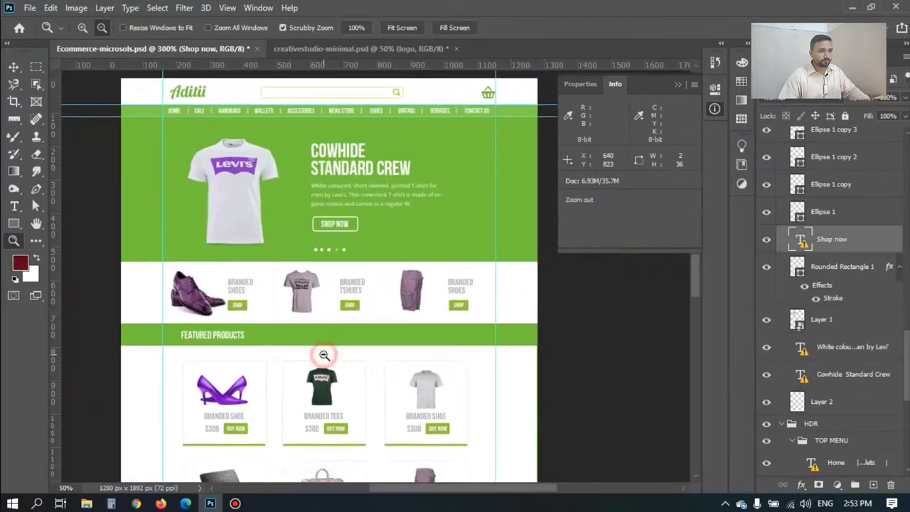
{"action": "left_click", "coordinate": [348, 441]}
{"action": "left_click", "coordinate": [319, 465]}
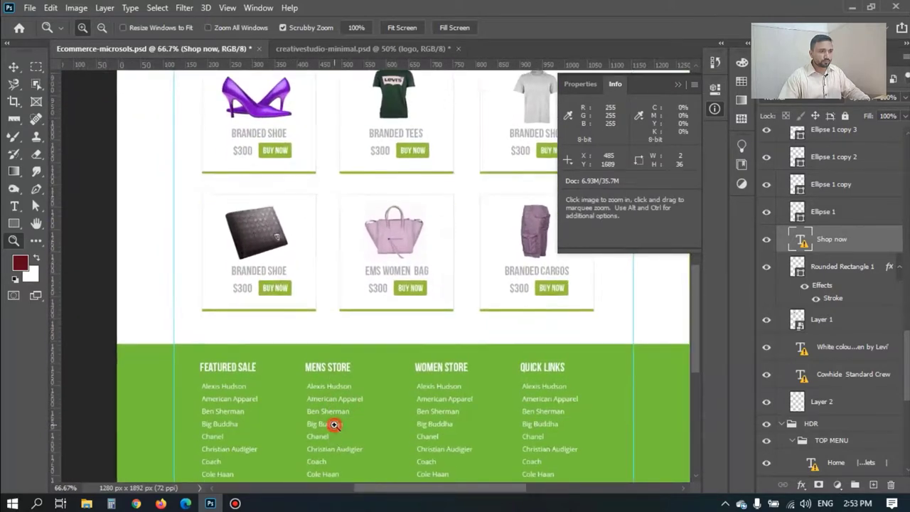
{"action": "left_click_drag", "start_coordinate": [286, 424], "coordinate": [333, 424]}
{"action": "left_click", "coordinate": [334, 425]}
Step: Inspect the Mens Store list text (OpenSans 15 pt) and select the footer copyright line
{"action": "key", "text": "t"}
{"action": "left_click", "coordinate": [300, 354]}
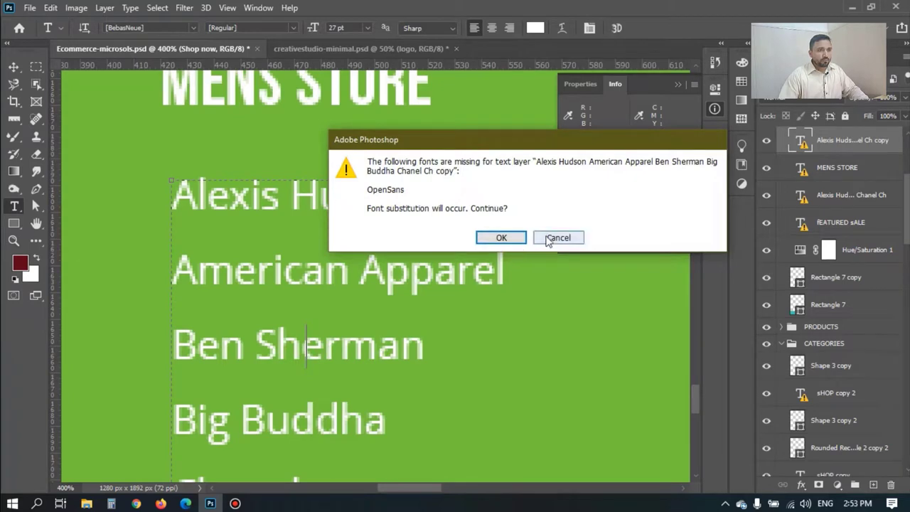
{"action": "left_click", "coordinate": [555, 237]}
{"action": "scroll", "coordinate": [301, 401], "scroll_direction": "down", "scroll_amount": 2}
{"action": "scroll", "coordinate": [301, 400], "scroll_direction": "down", "scroll_amount": 4}
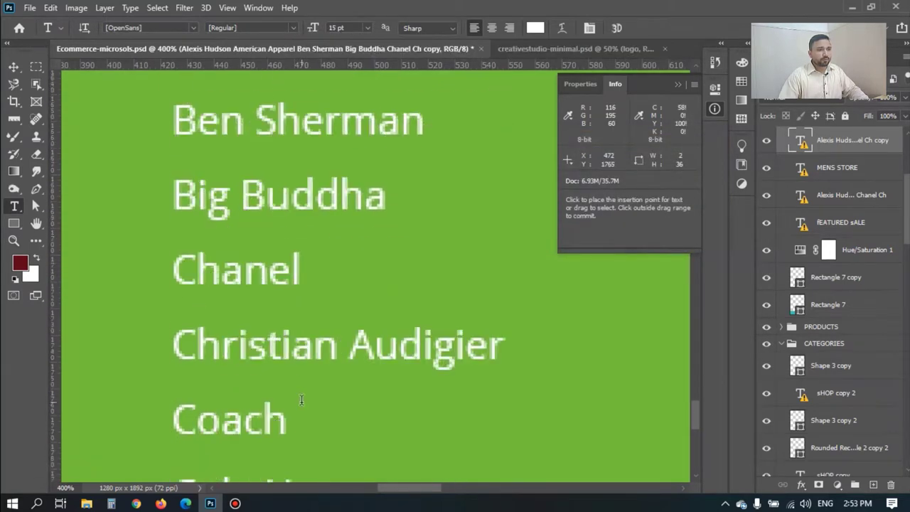
{"action": "scroll", "coordinate": [301, 400], "scroll_direction": "down", "scroll_amount": 3}
{"action": "scroll", "coordinate": [301, 400], "scroll_direction": "down", "scroll_amount": 3}
{"action": "scroll", "coordinate": [355, 408], "scroll_direction": "down", "scroll_amount": 2}
{"action": "left_click", "coordinate": [490, 382]}
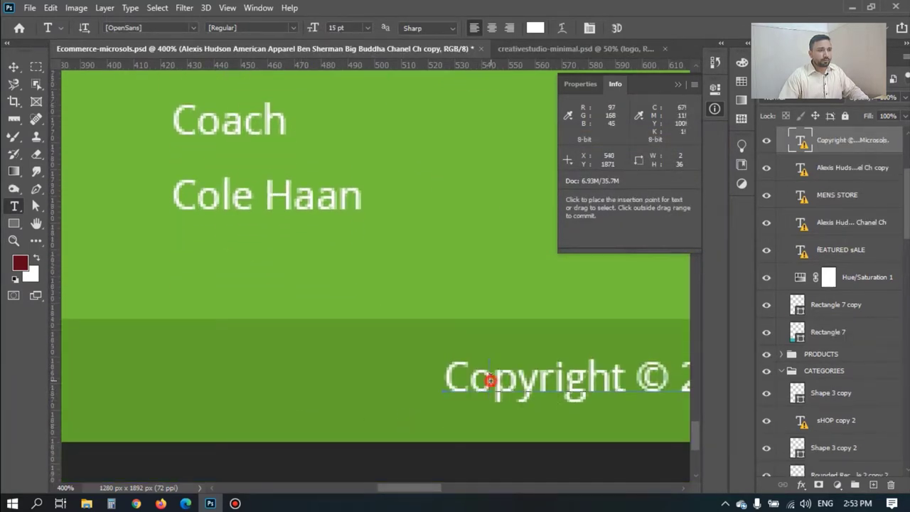
Step: Overwrite 'Copyright' in the footer line so it reads 'z© 2016 Design…', collapsing the Info panel
{"action": "left_click", "coordinate": [505, 240]}
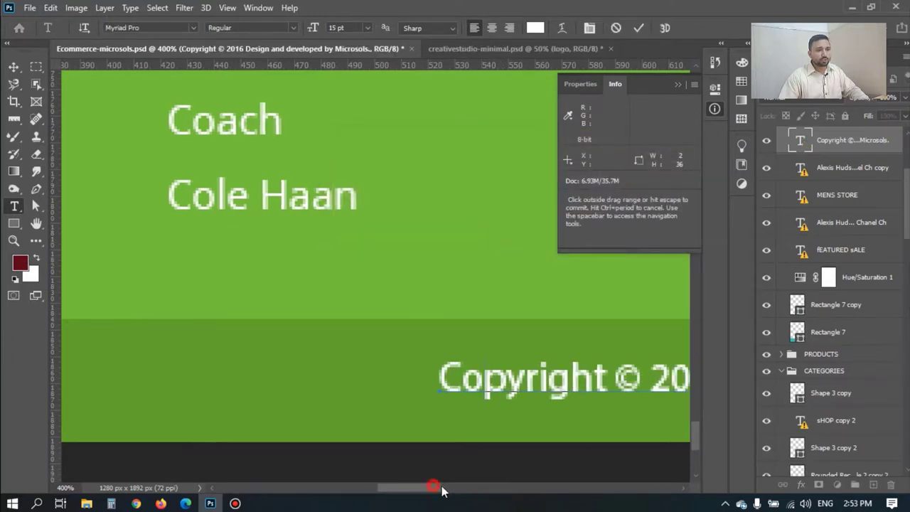
{"action": "left_click_drag", "start_coordinate": [430, 487], "coordinate": [462, 487]}
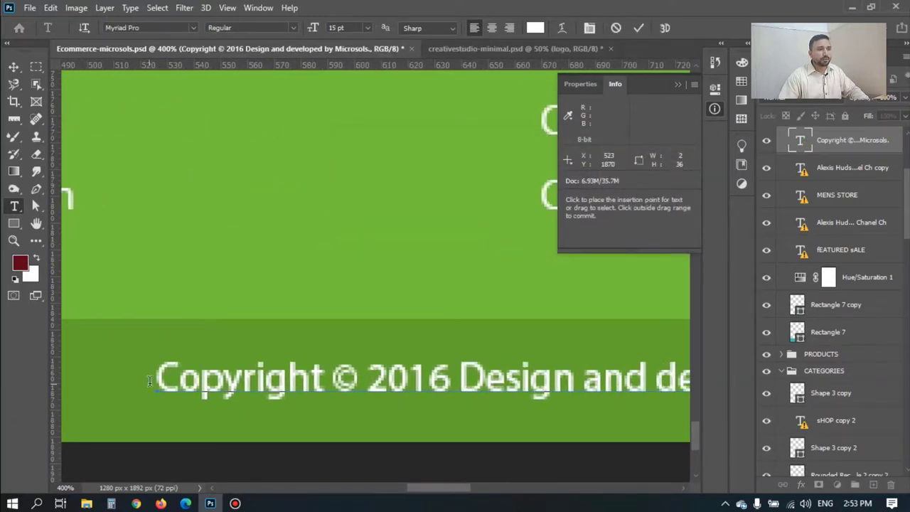
{"action": "left_click_drag", "start_coordinate": [156, 380], "coordinate": [329, 378]}
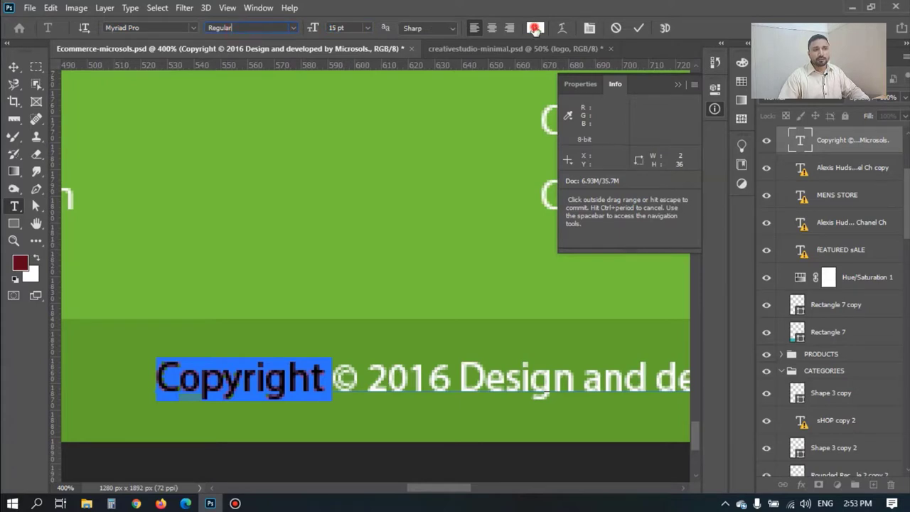
{"action": "left_click", "coordinate": [534, 29]}
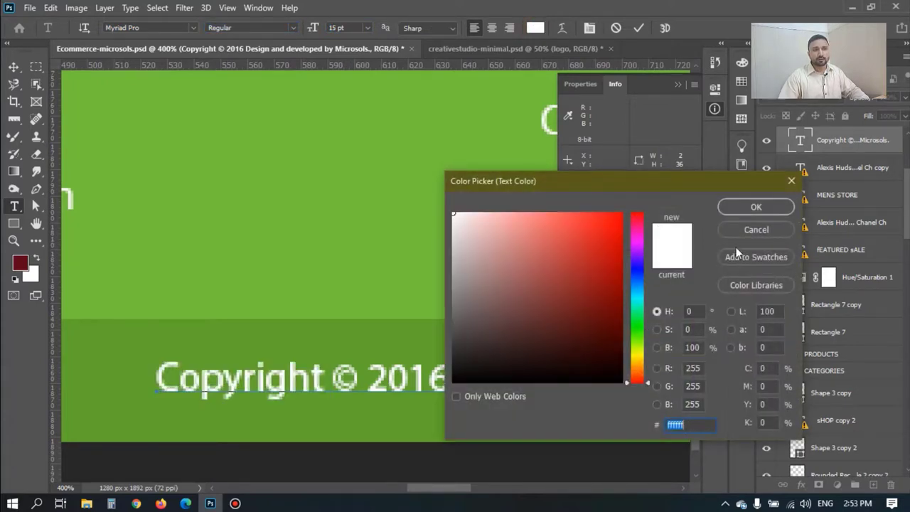
{"action": "left_click", "coordinate": [756, 229]}
{"action": "scroll", "coordinate": [322, 294], "scroll_direction": "up", "scroll_amount": 2}
{"action": "scroll", "coordinate": [322, 294], "scroll_direction": "up", "scroll_amount": 3}
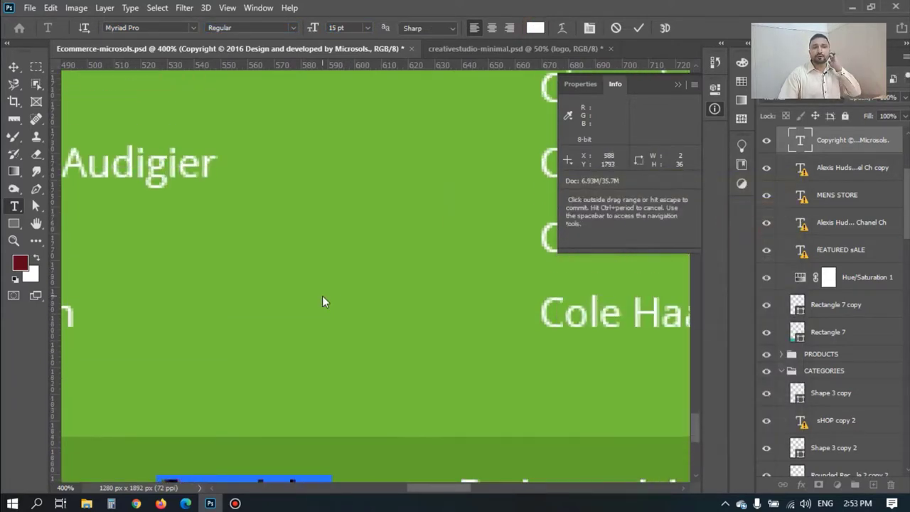
{"action": "left_click", "coordinate": [677, 84]}
{"action": "key", "text": "BackSpace"}
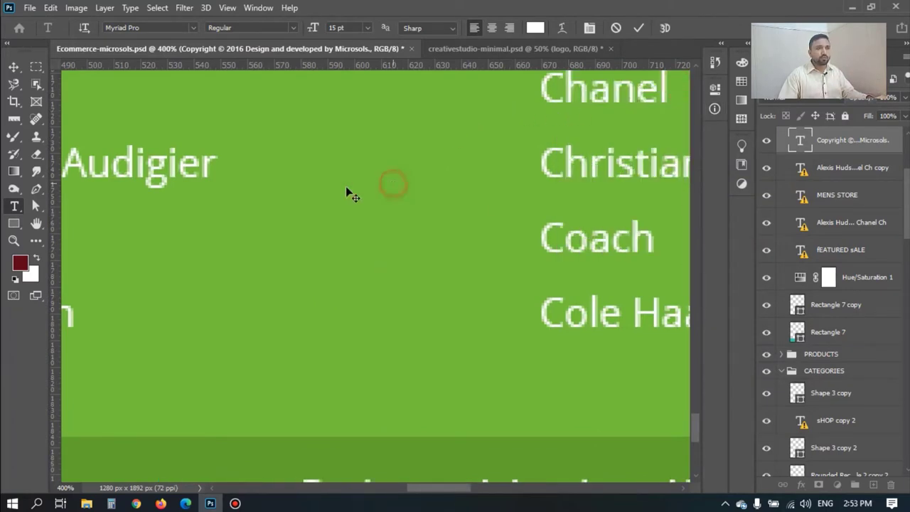
{"action": "left_click", "coordinate": [15, 66]}
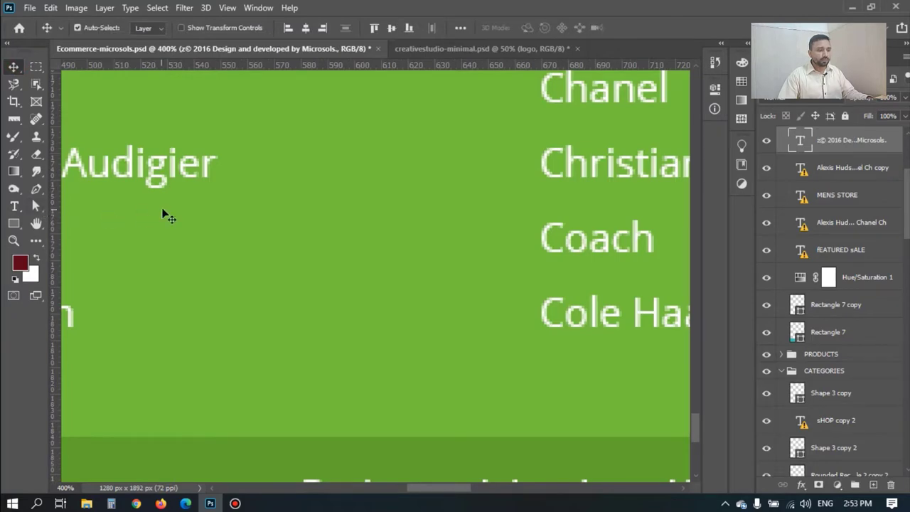
Step: Zoom out to 33.3% and scroll up to see the full Aditii shop page layout
{"action": "key", "text": "z"}
{"action": "left_click", "coordinate": [261, 211], "text": "alt"}
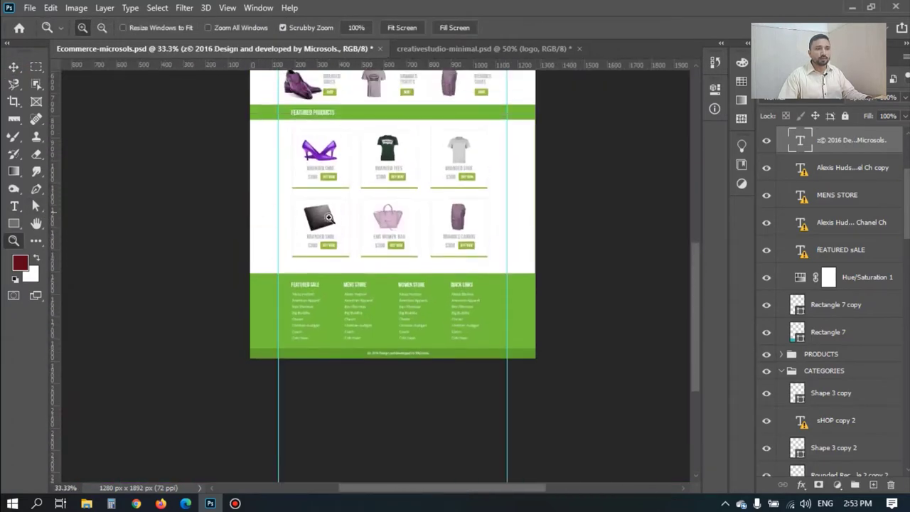
{"action": "scroll", "coordinate": [328, 217], "scroll_direction": "up", "scroll_amount": 2}
{"action": "scroll", "coordinate": [349, 156], "scroll_direction": "up", "scroll_amount": 3}
{"action": "scroll", "coordinate": [427, 120], "scroll_direction": "up", "scroll_amount": 1}
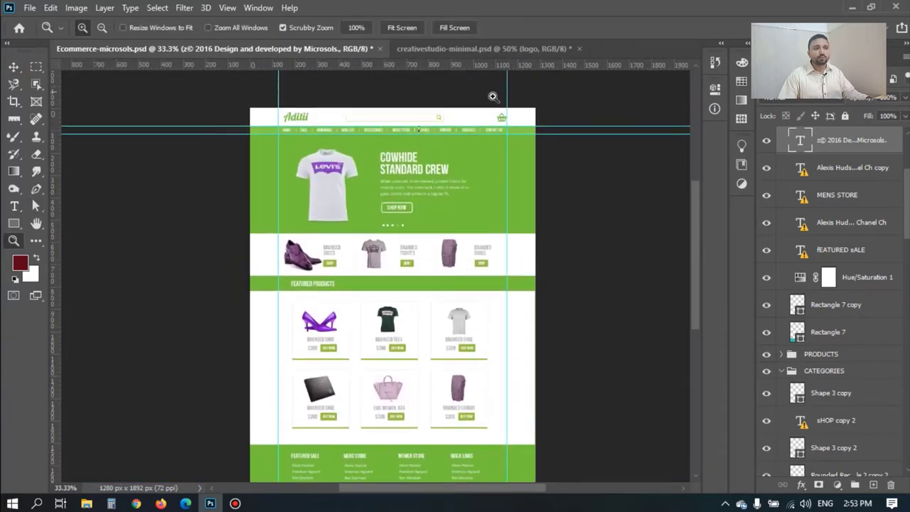